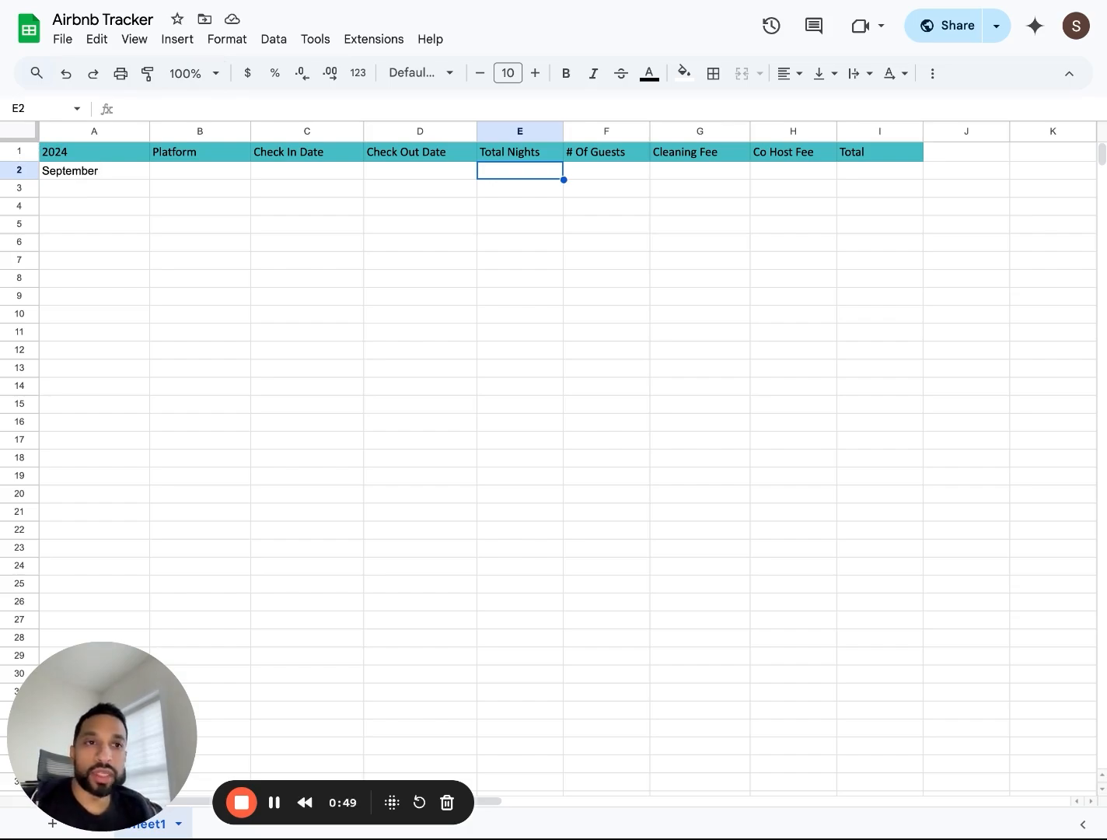
Review the booking table's header columns in row 1, from the year and month through platform, guests and co-host fee
click(72, 155)
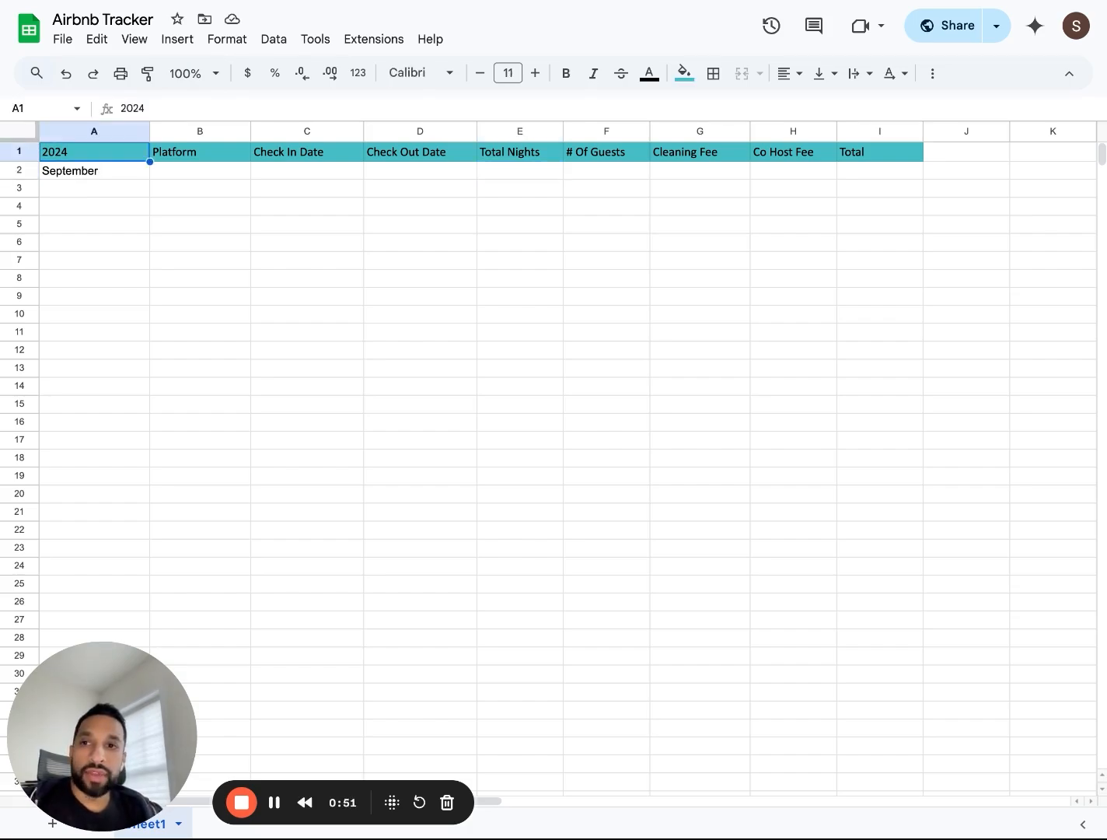
click(66, 173)
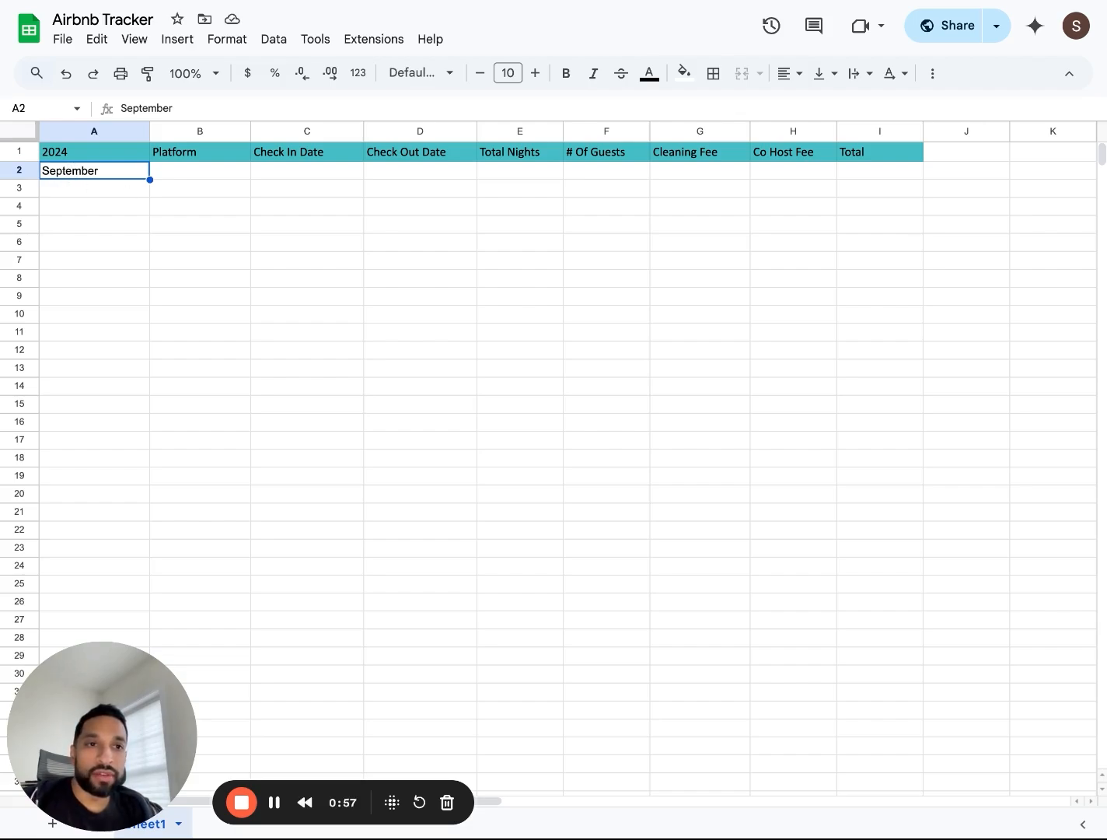
click(166, 156)
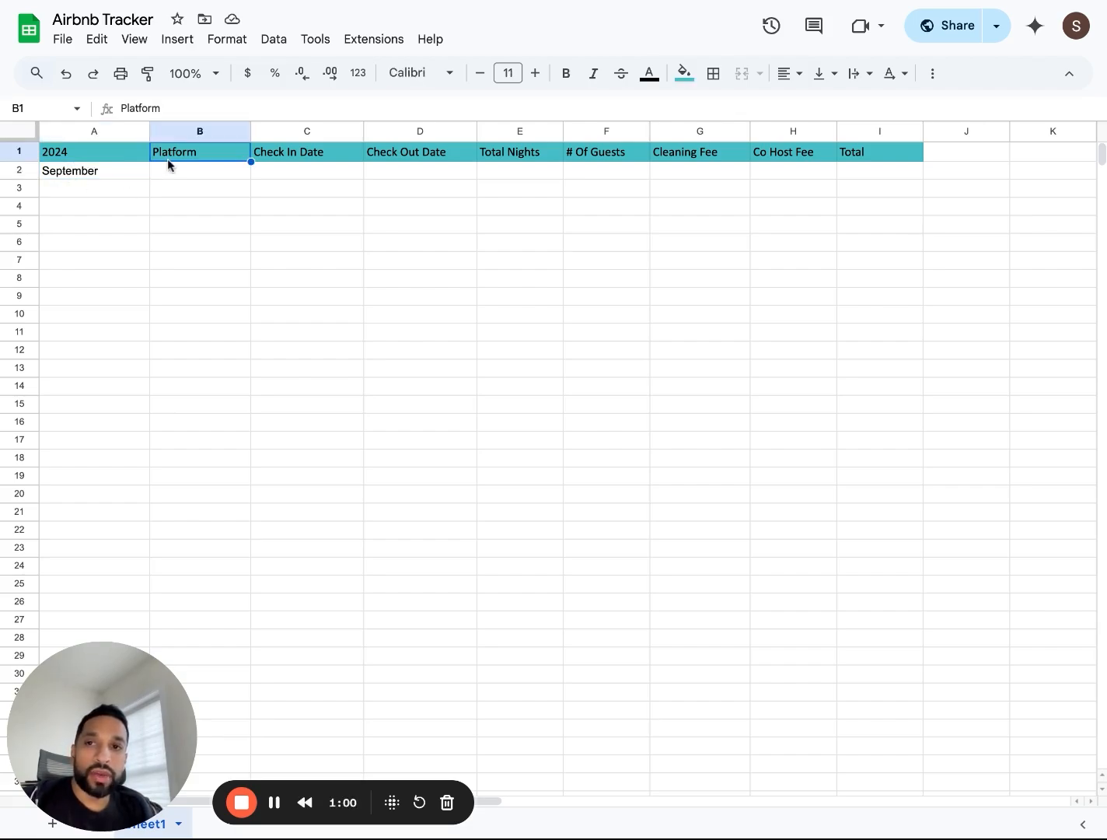
click(166, 174)
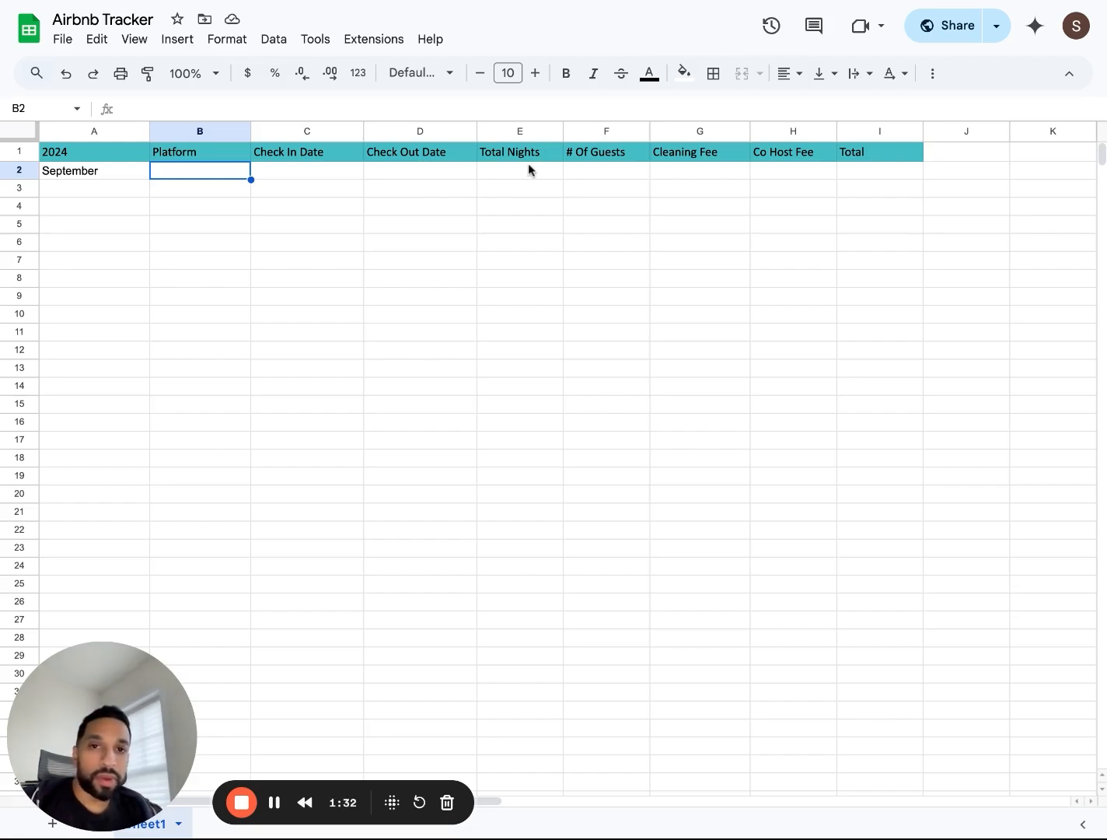
click(589, 174)
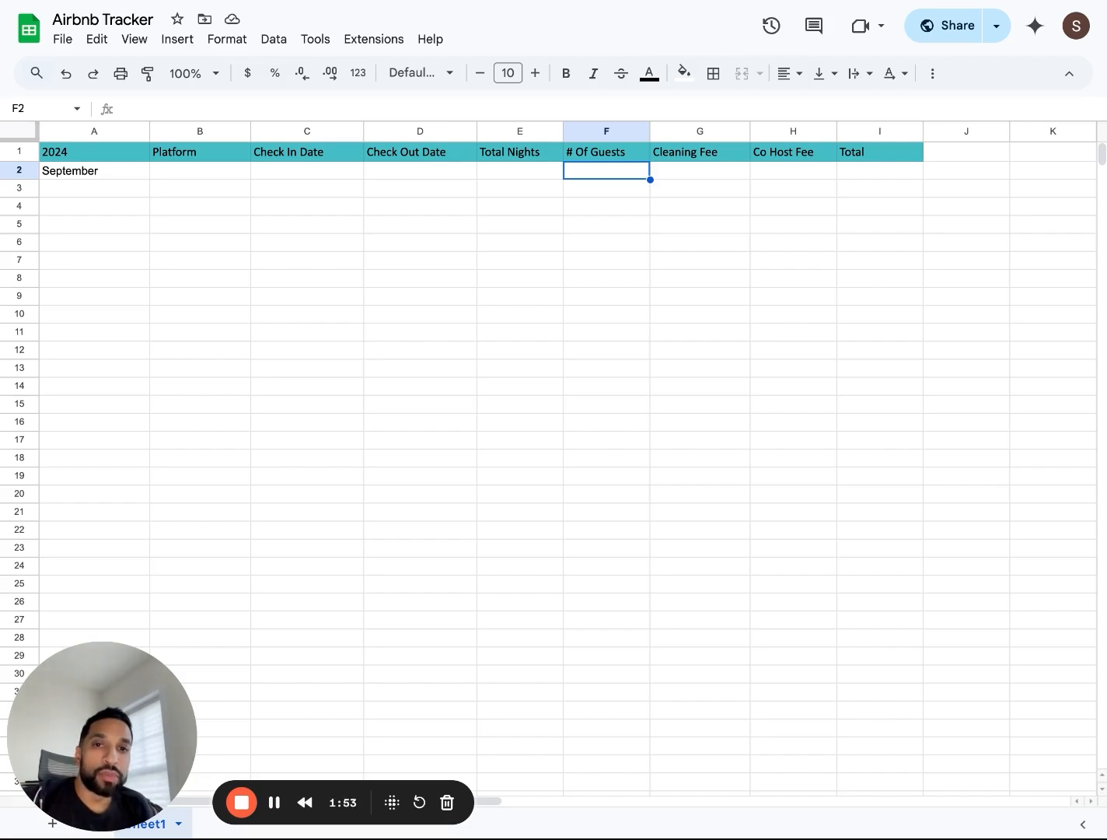
click(781, 168)
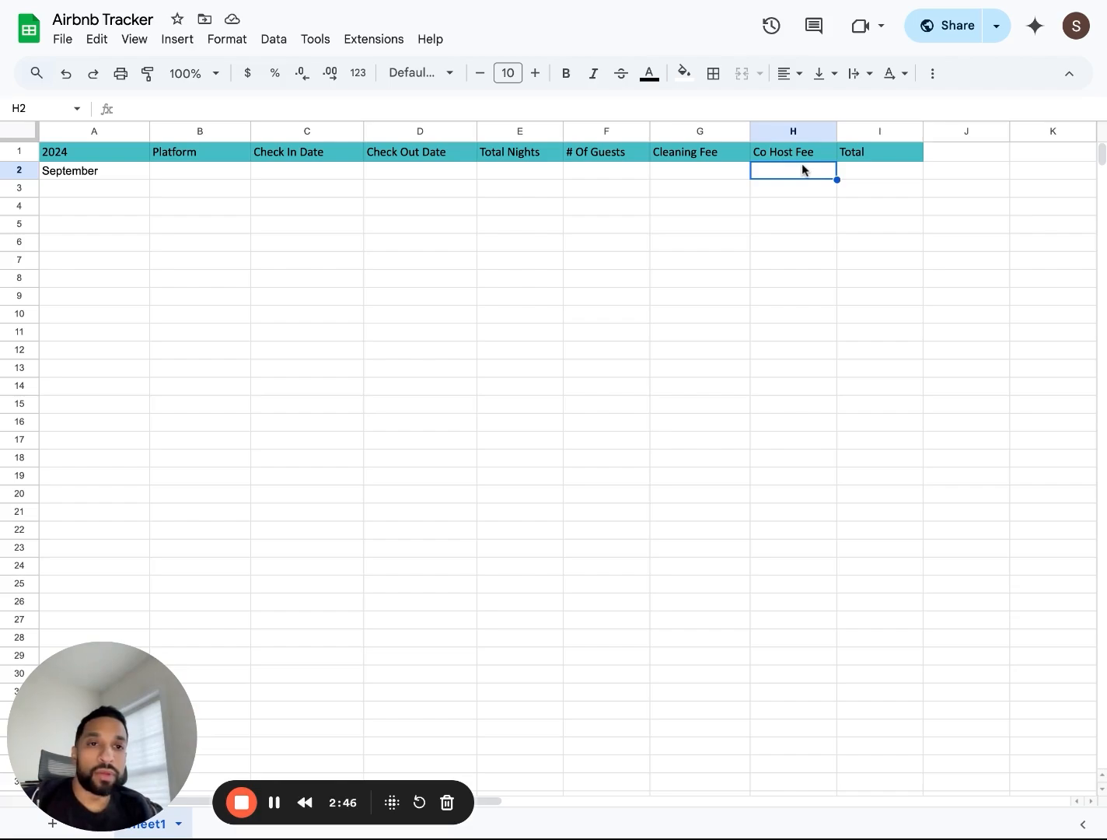
Examine the monthly expense table starting at row 200, and return to the booking table at the start of the sheet
scroll(446, 340, down, 5)
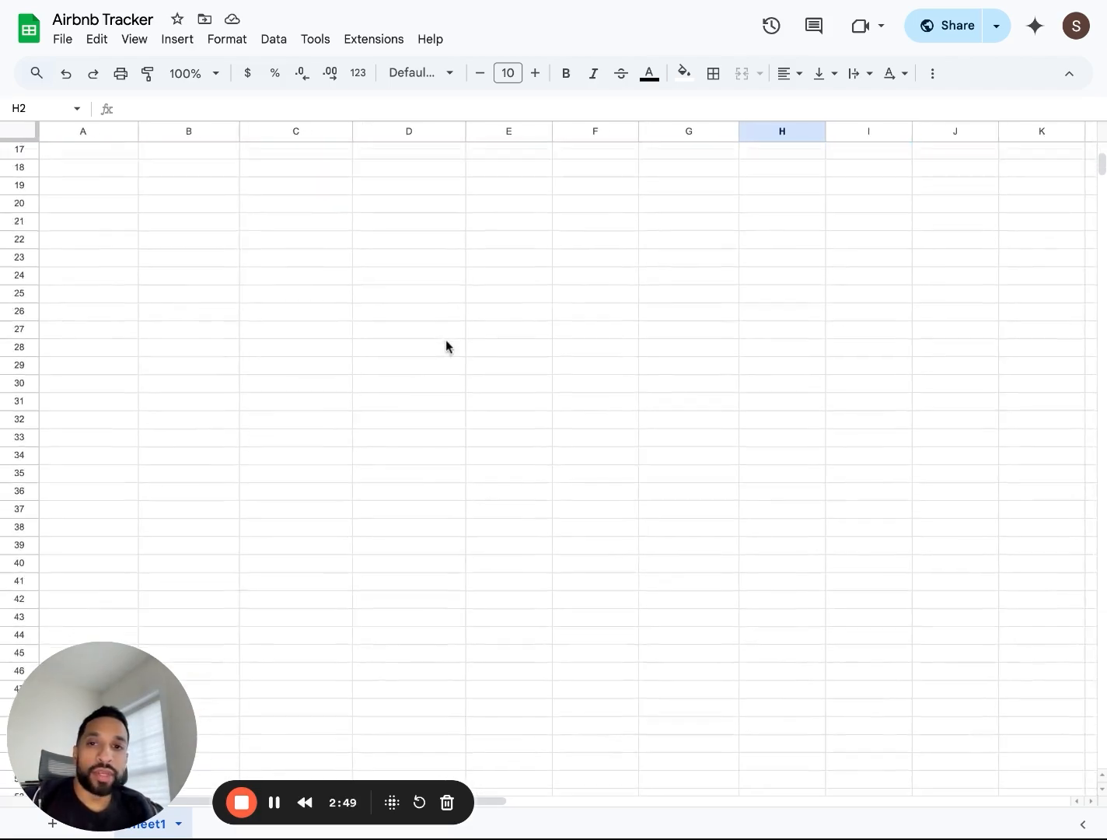
scroll(445, 340, down, 20)
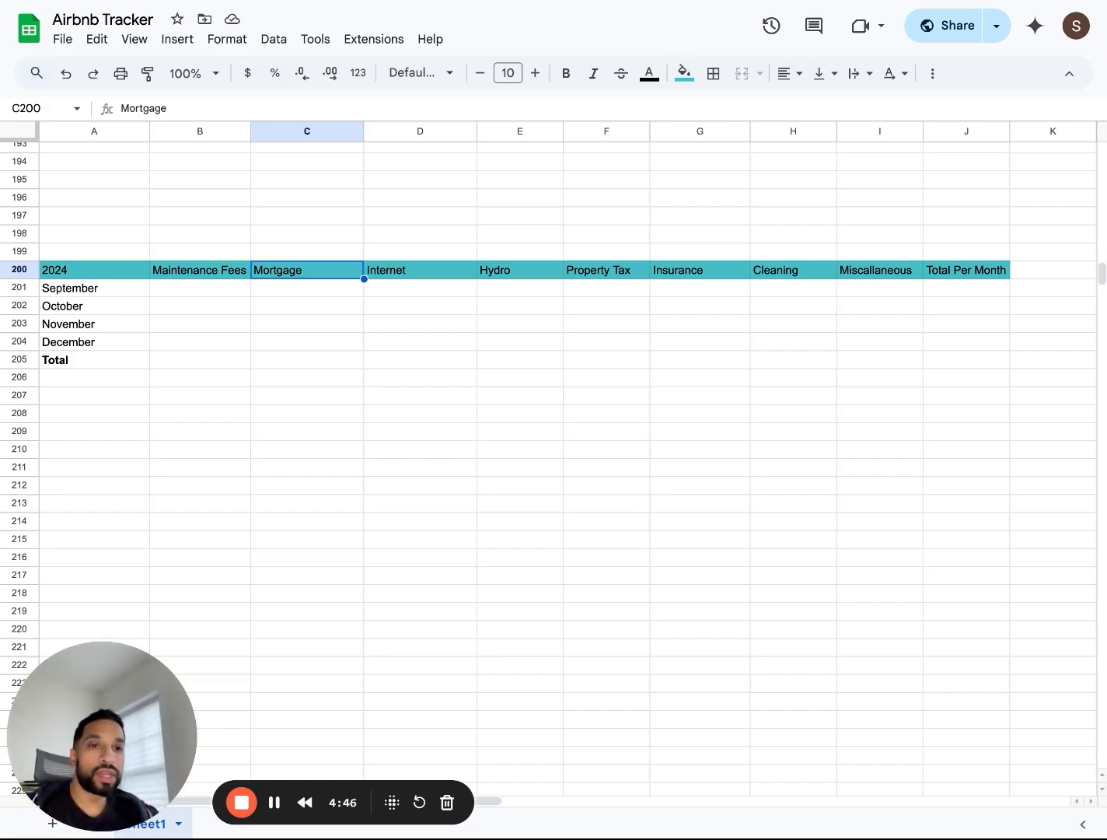
scroll(950, 378, down, 2)
scroll(950, 380, up, 15)
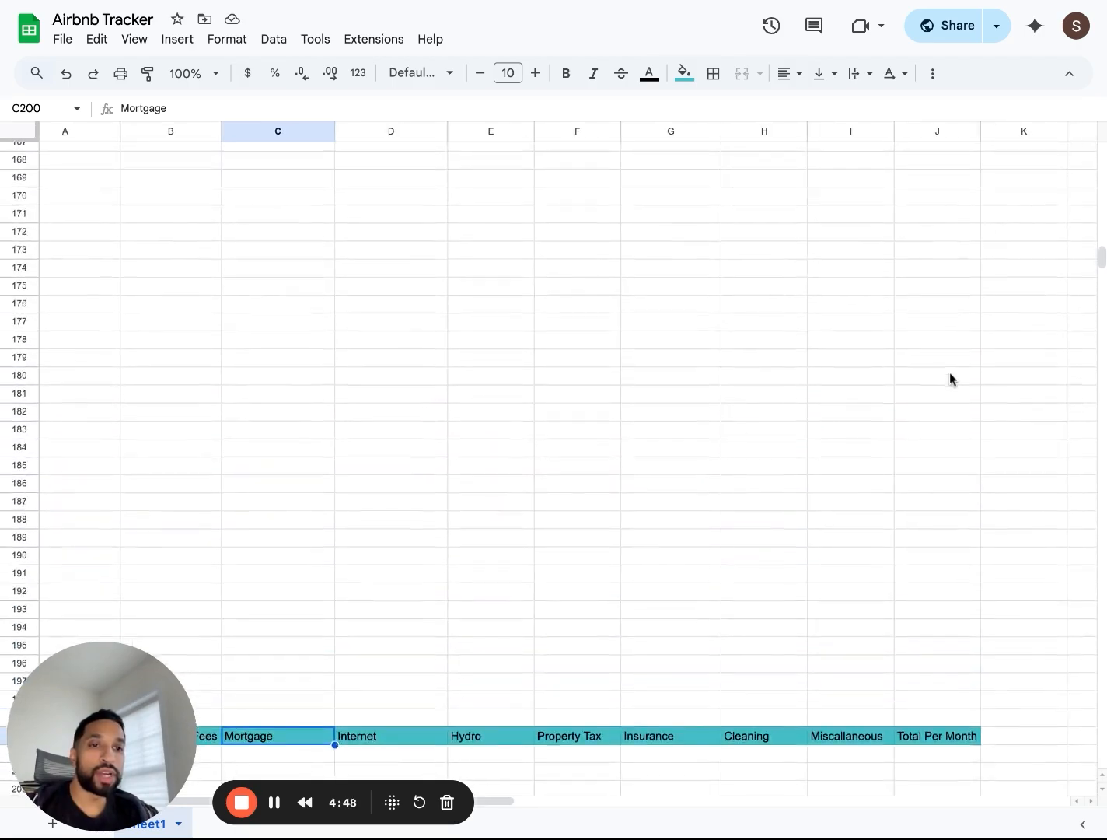
scroll(553, 466, up, 12)
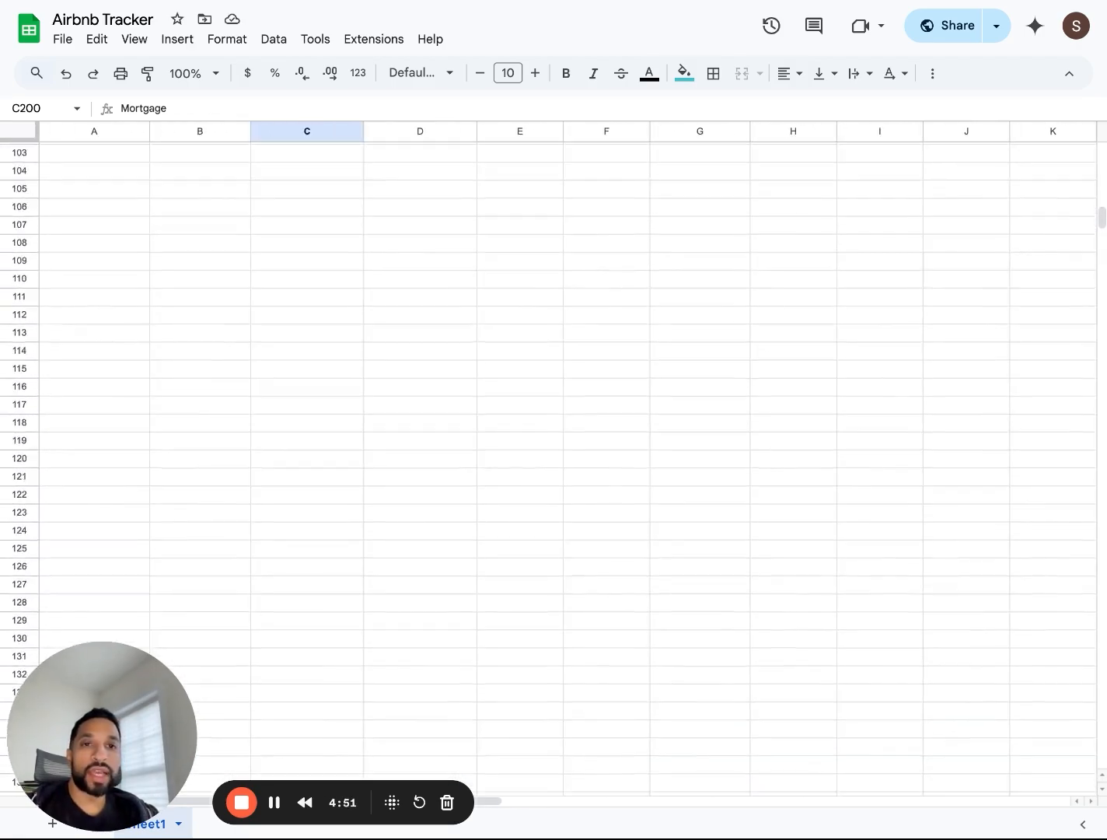
scroll(553, 467, up, 10)
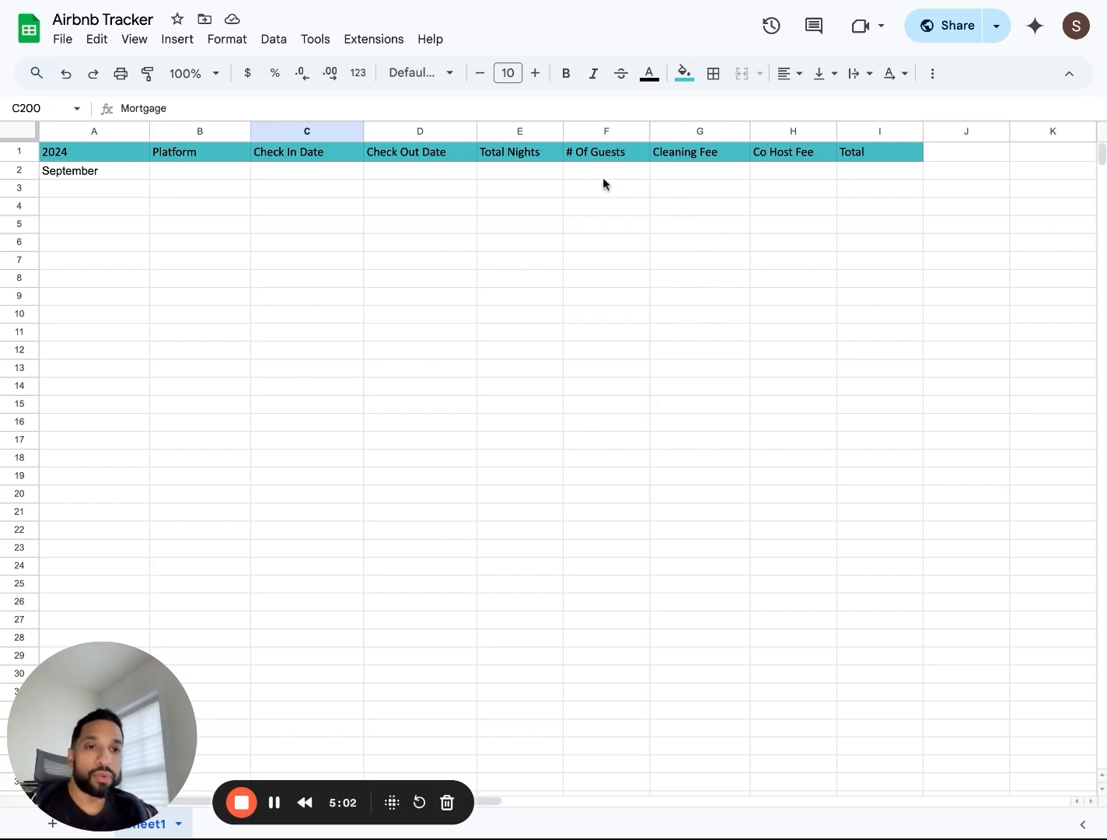
Insert a column directly after # Of Guests and give it the header Claims
click(569, 156)
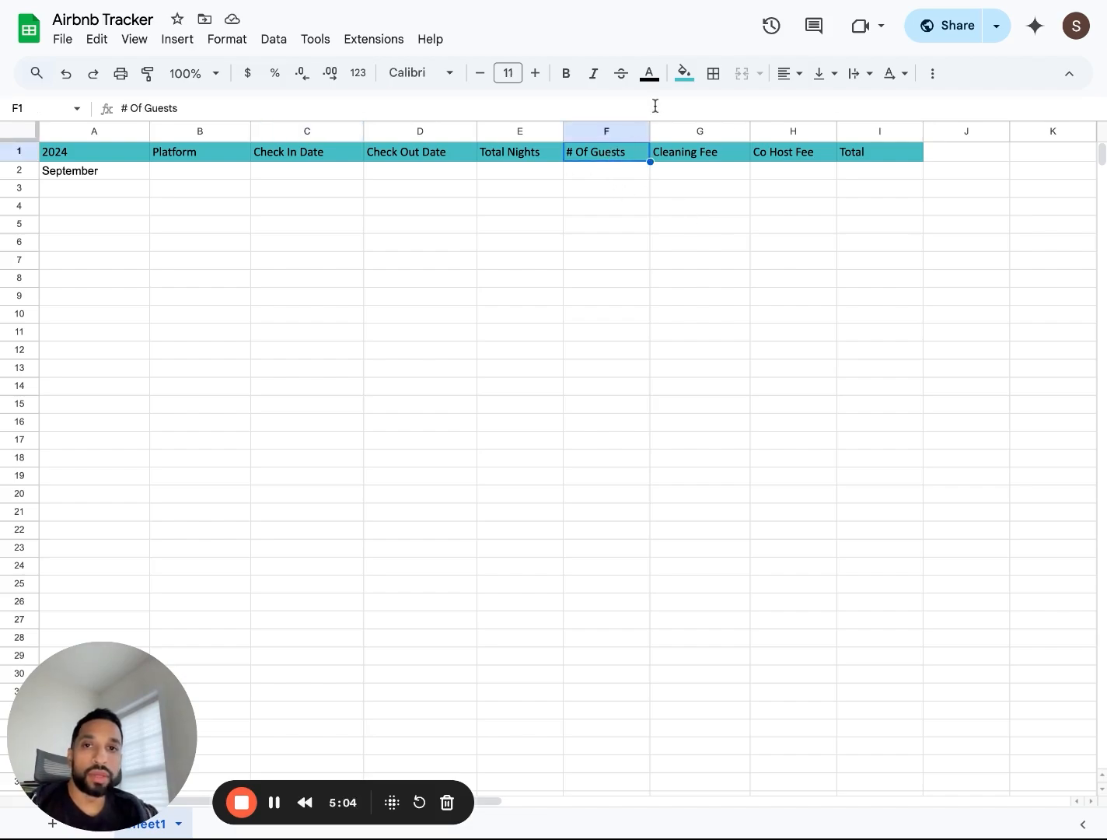
right_click(625, 132)
mouse_move(666, 237)
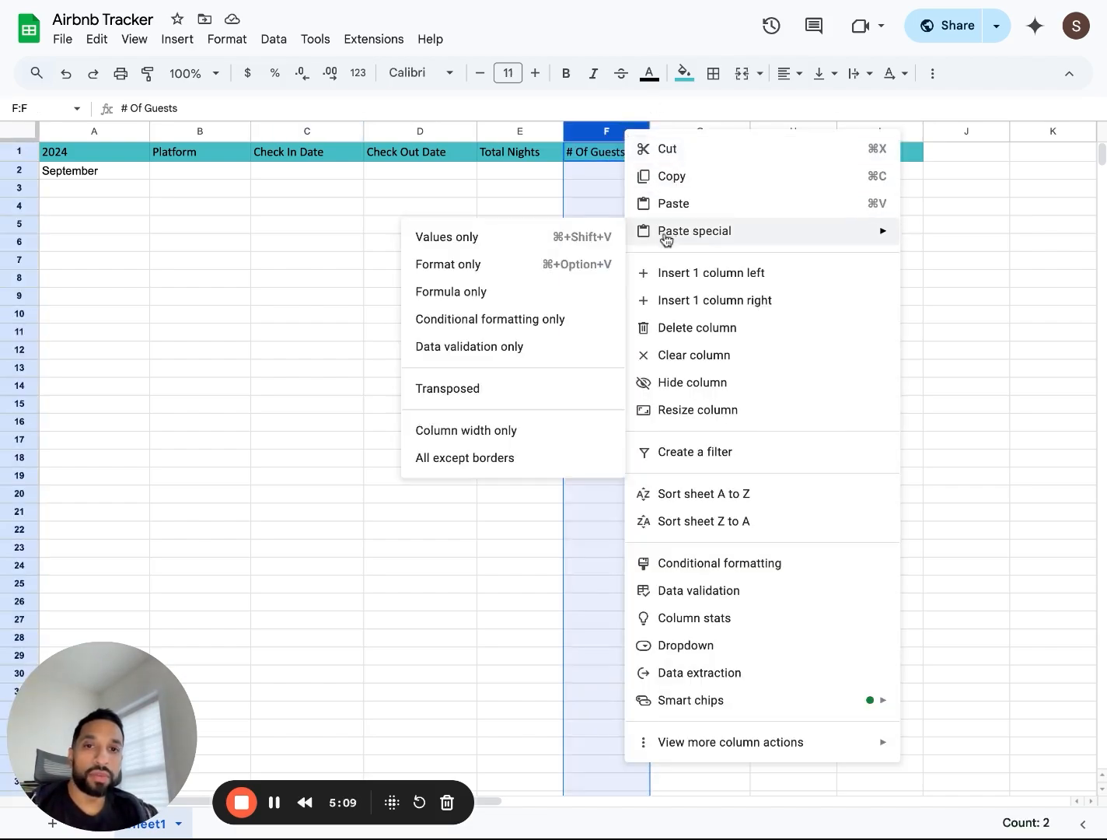
click(667, 300)
click(671, 151)
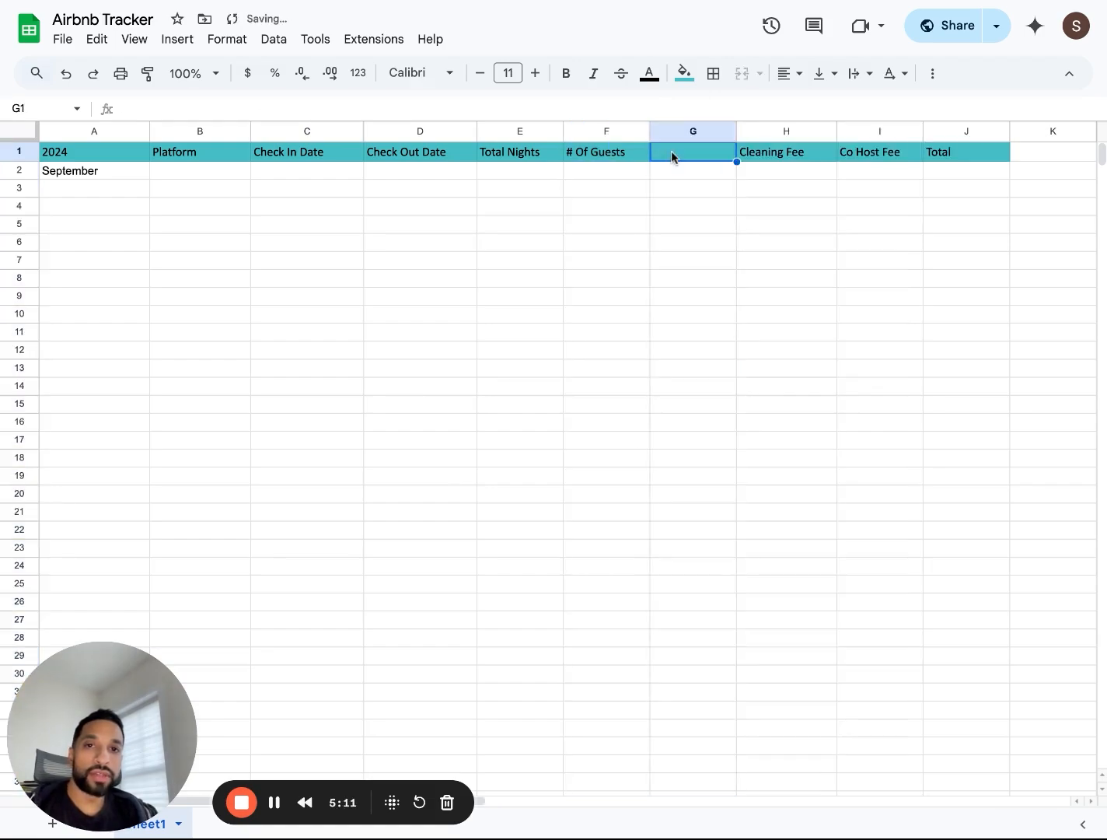
text(Claims)
key(Return)
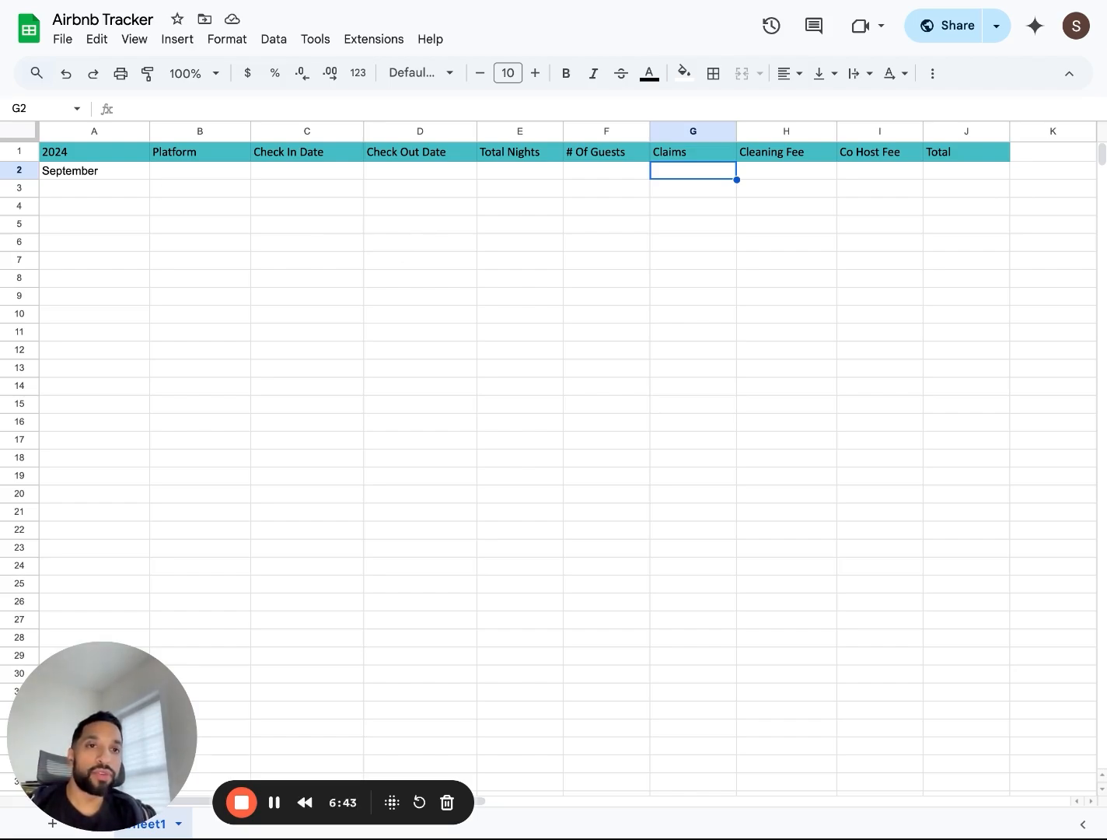
Enter Airbnb as the platform in the September row, cell B2
click(181, 178)
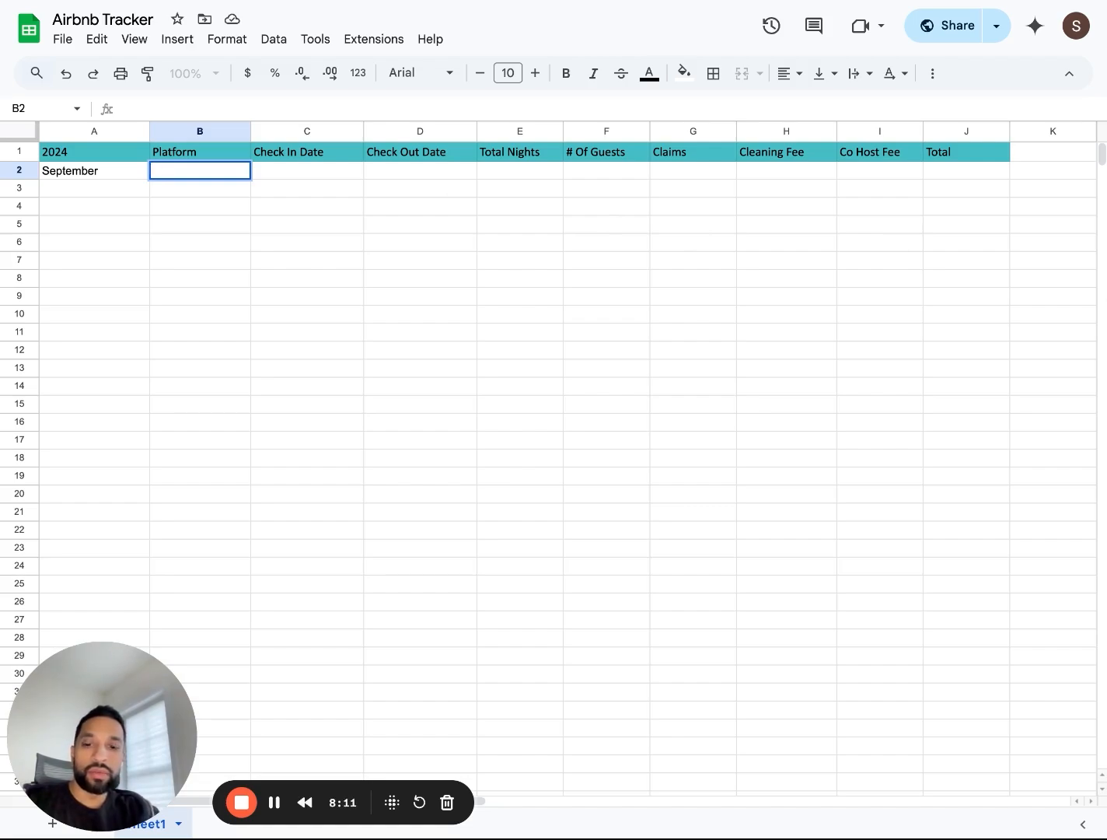
text(Aribn)
key(BackSpace)
key(BackSpace)
key(BackSpace)
key(BackSpace)
text(irbnb)
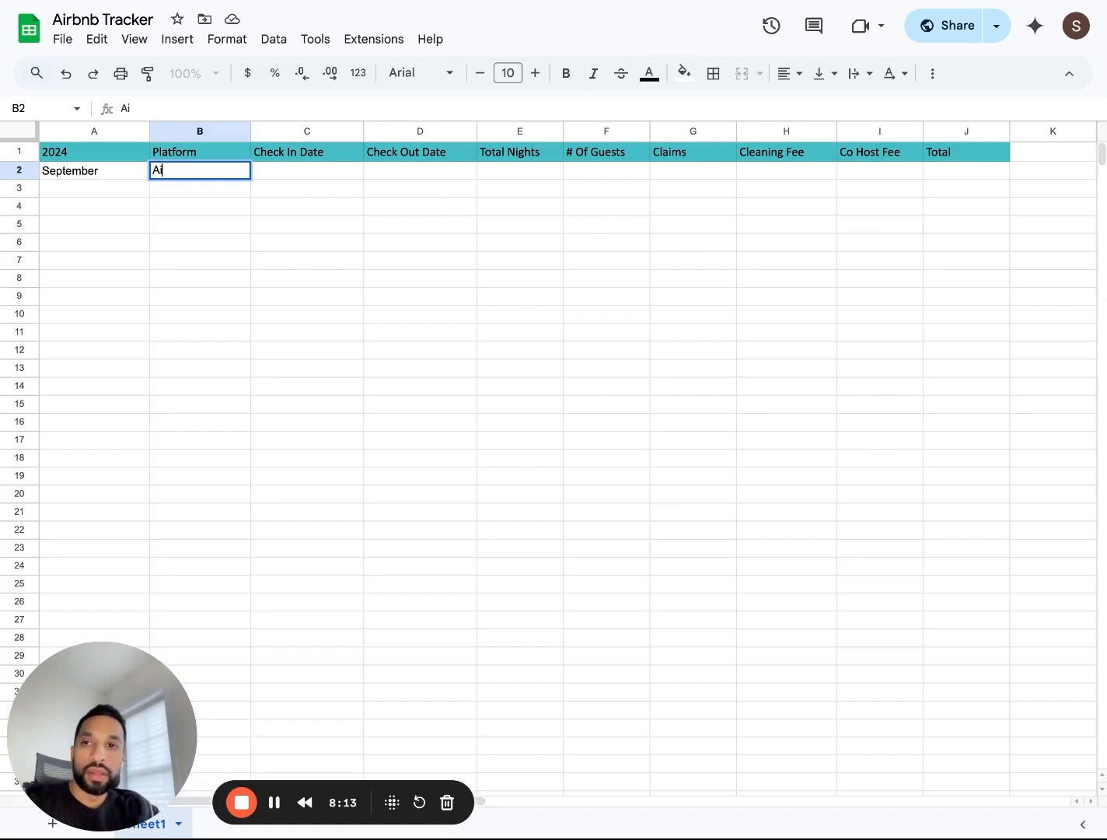
key(Tab)
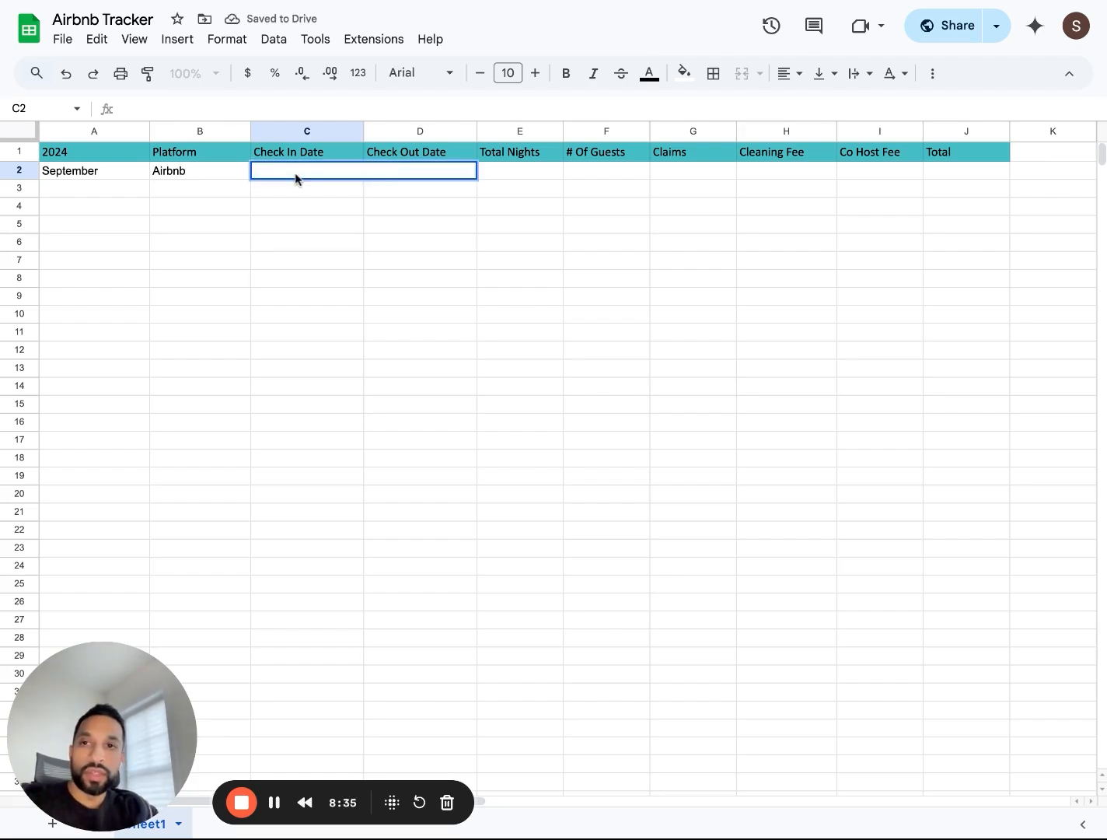
Enter the September booking's check-in date as Tues, September 10th, 2024 and fit the Check In Date column to its content
text(t)
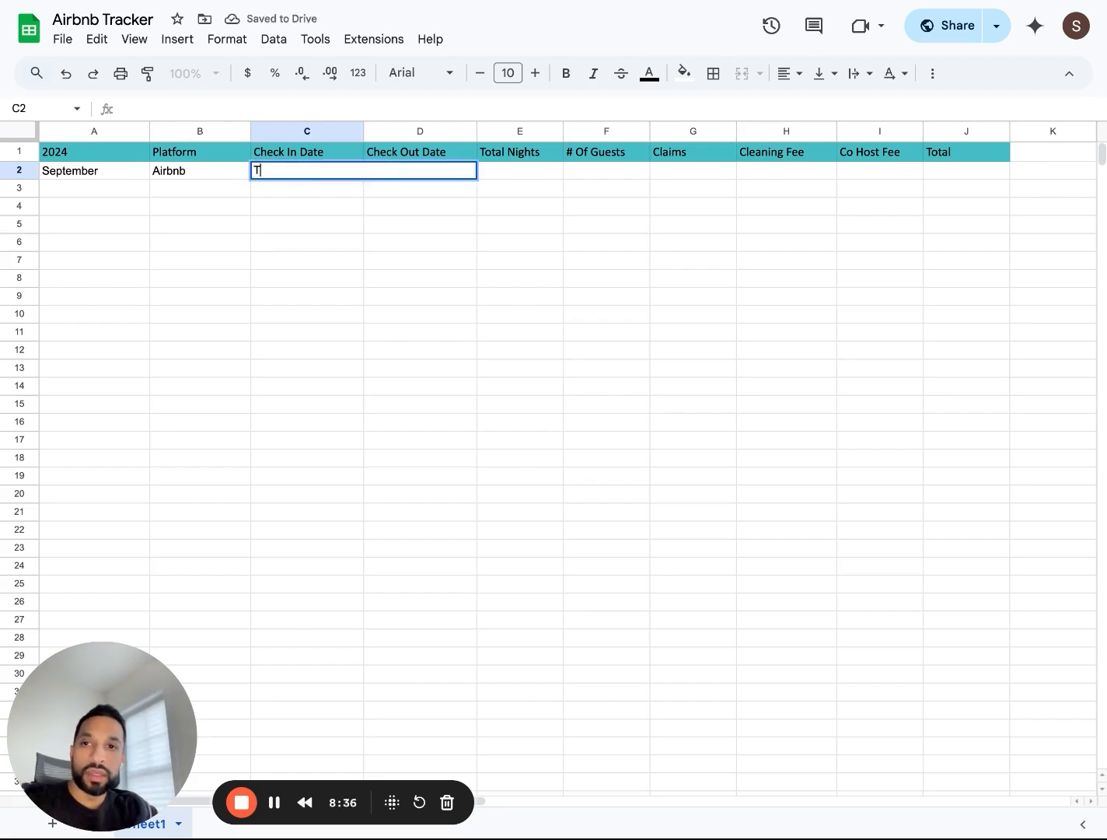
text(ues, )
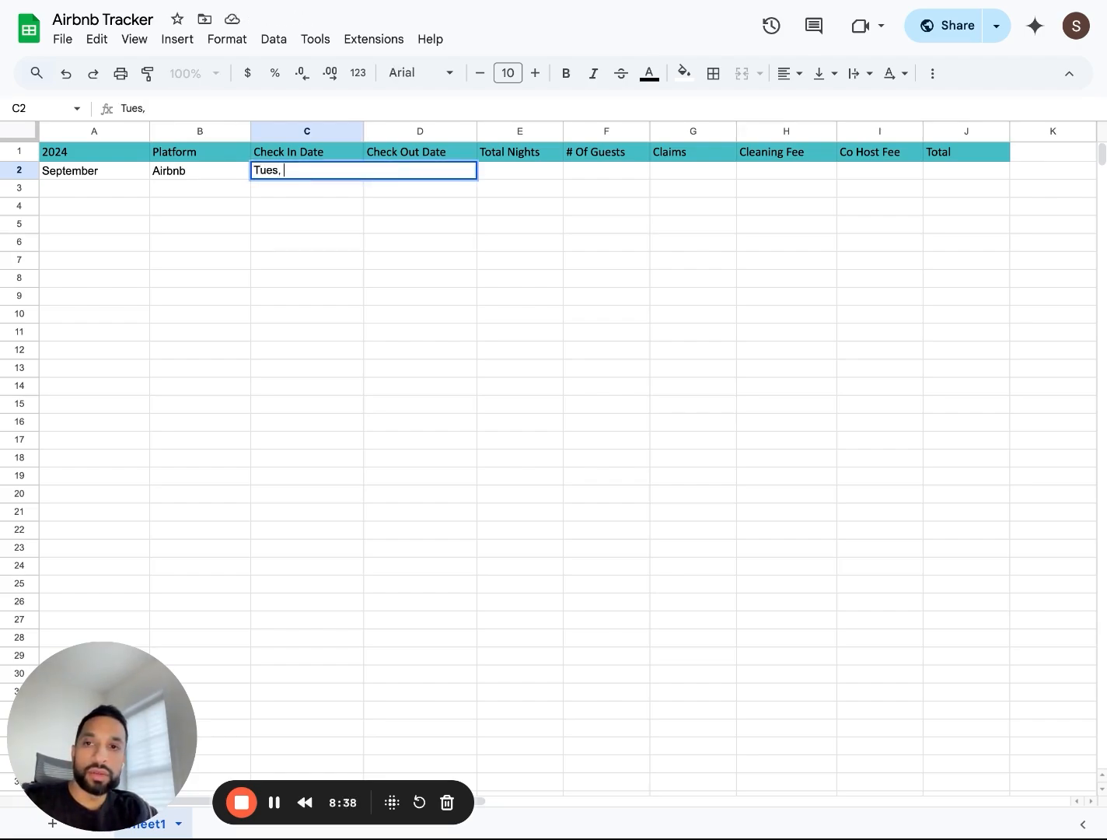
text(Septembe)
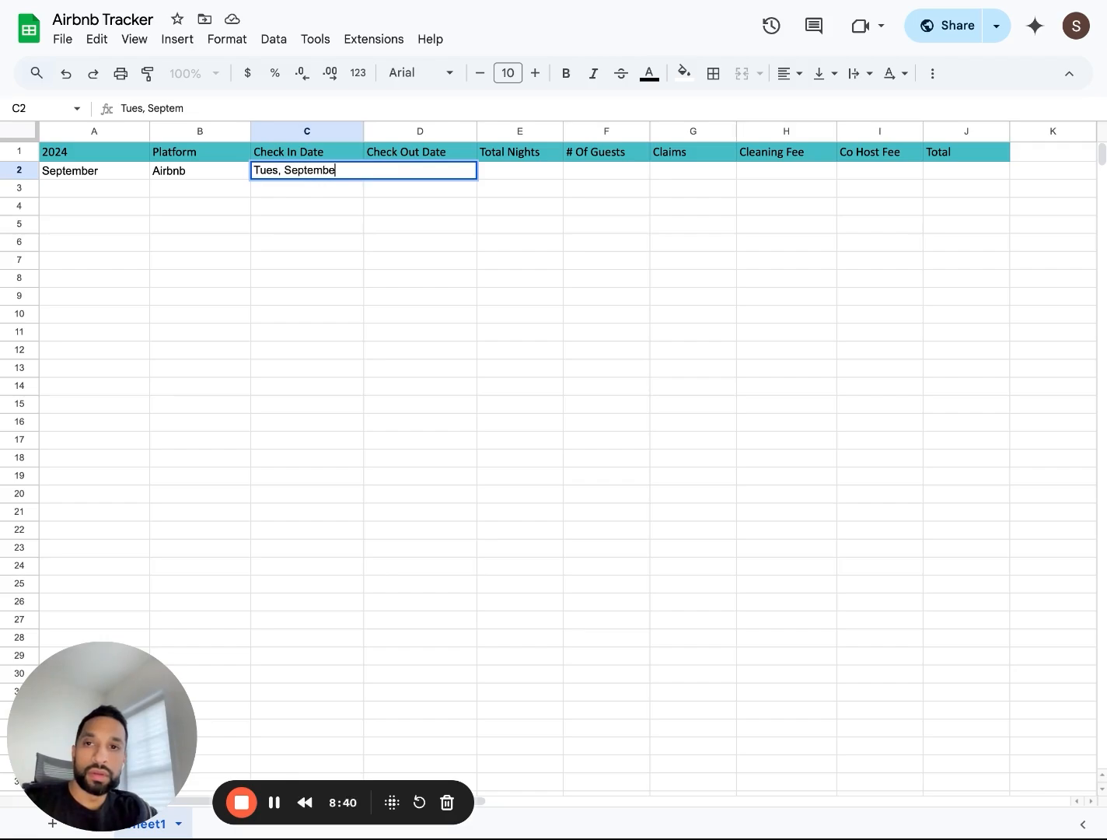
text(r 10th, 2024)
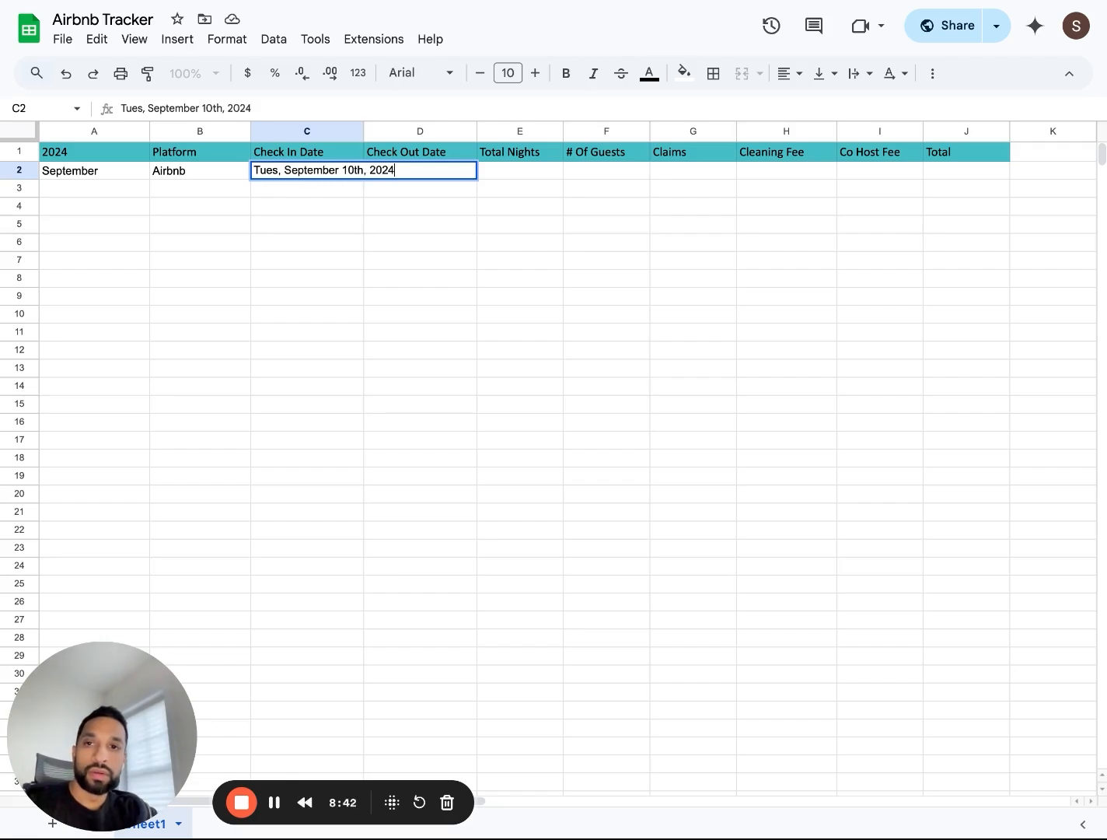
key(Tab)
double_click(362, 131)
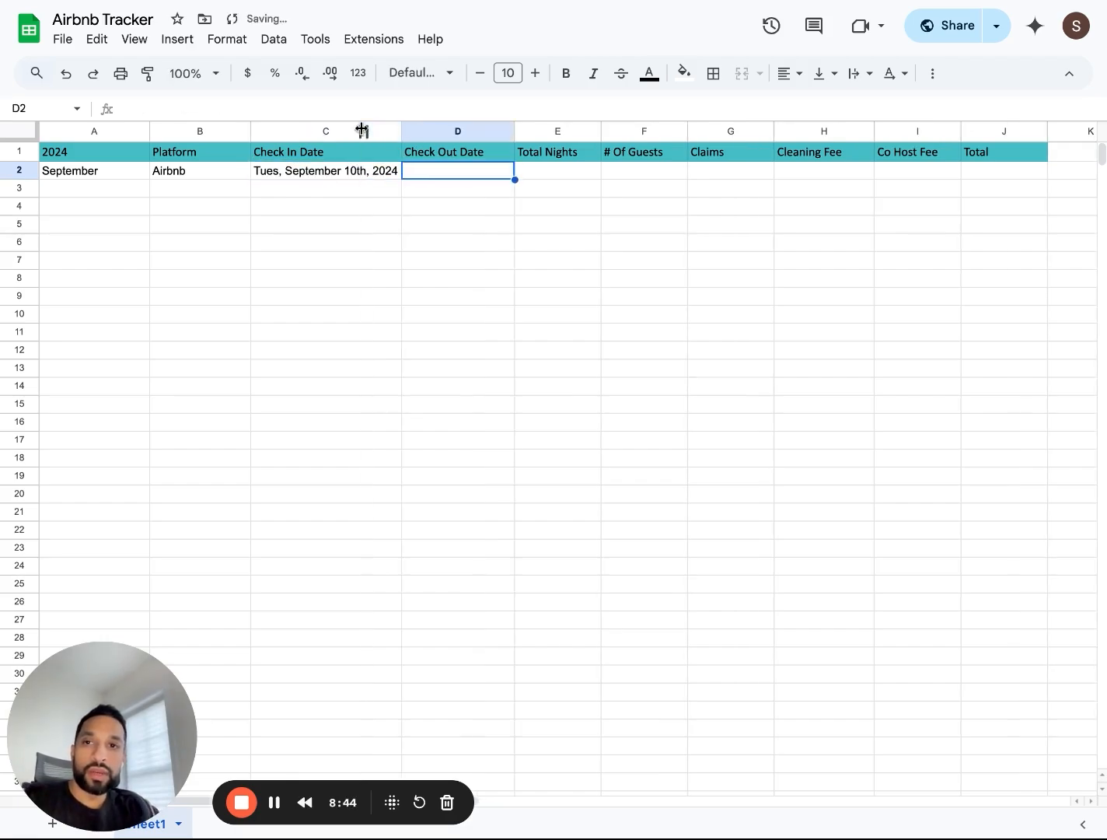
Enter Fri, September 14th, 2024 as the September booking's check-out date
double_click(430, 172)
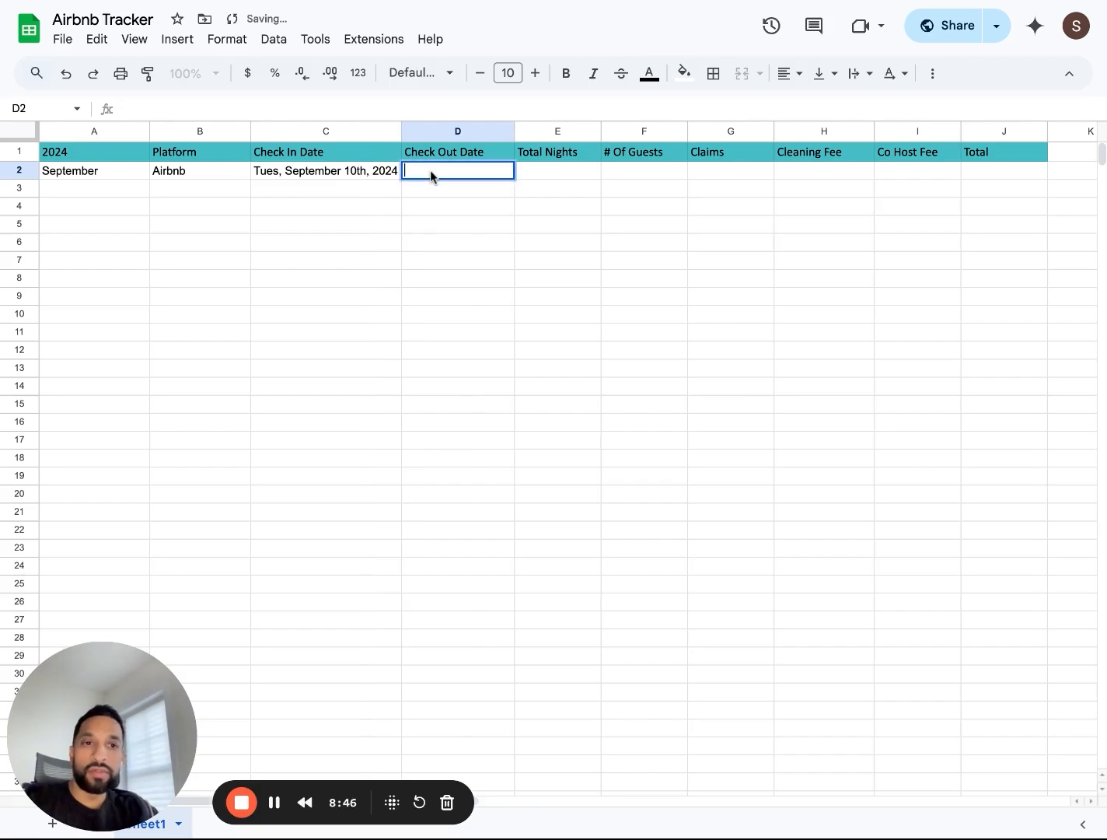
text(Fri)
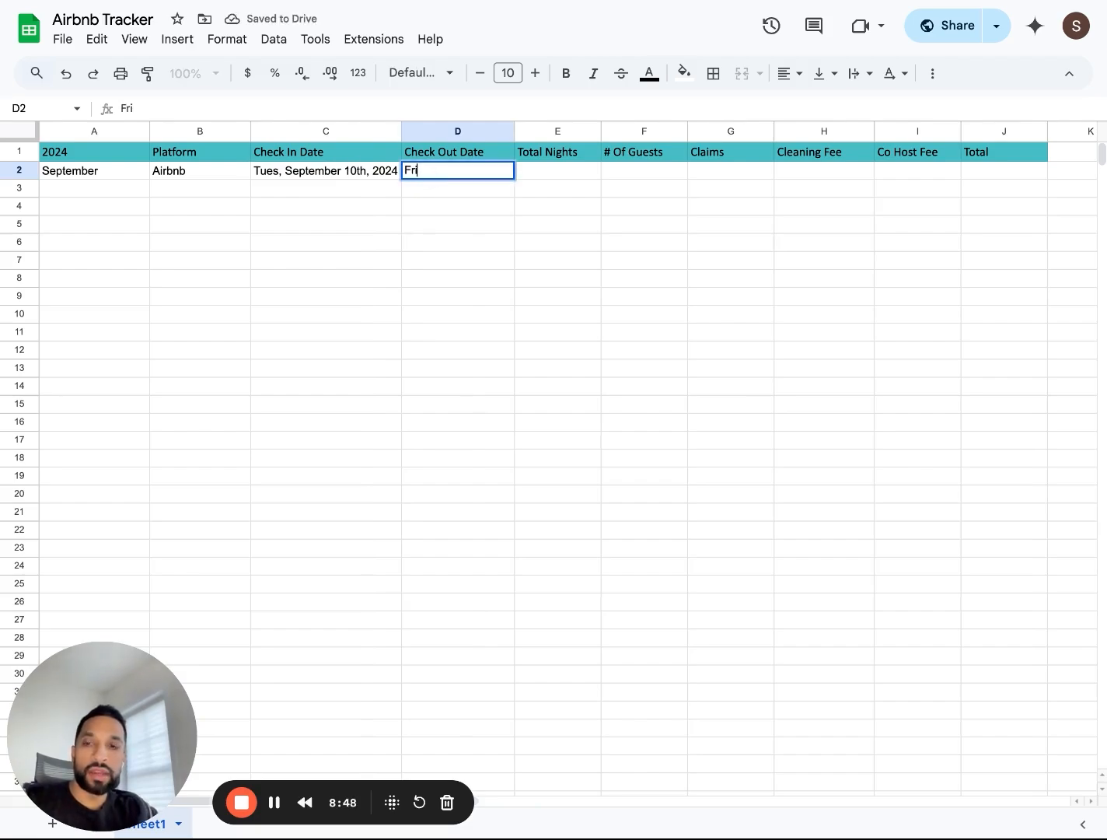
text(, Sept)
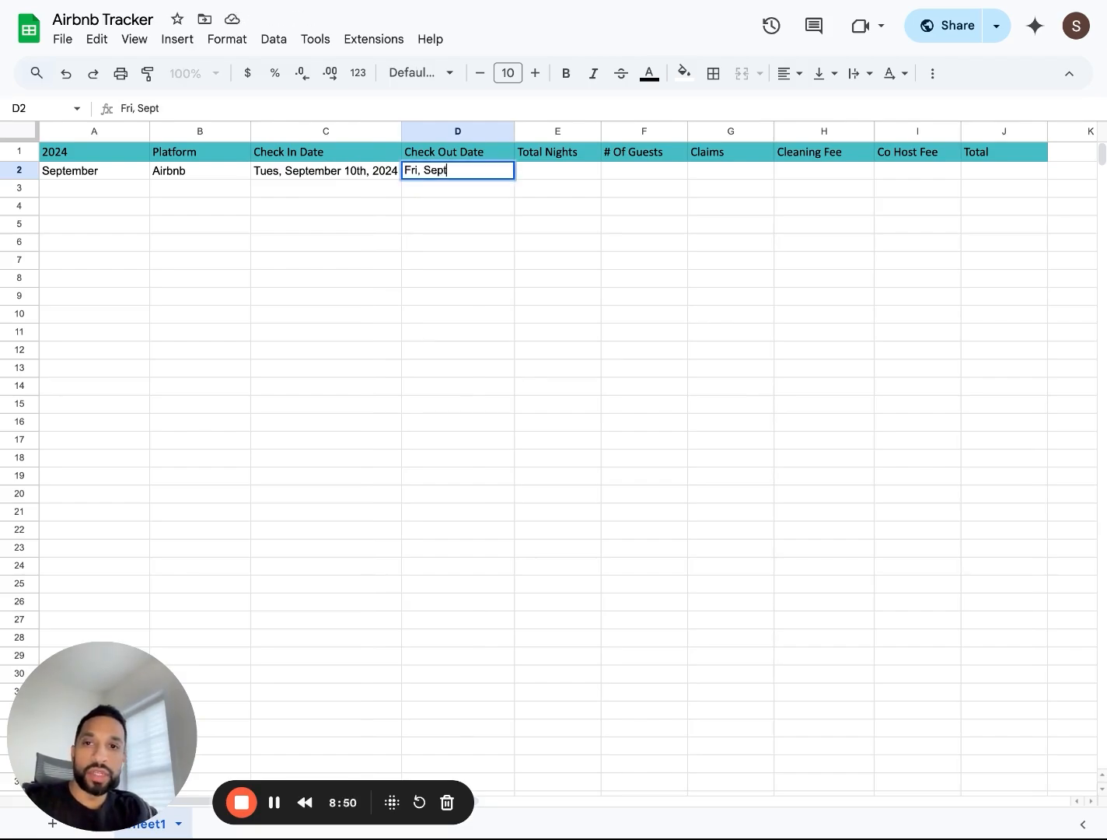
text(ember 14th)
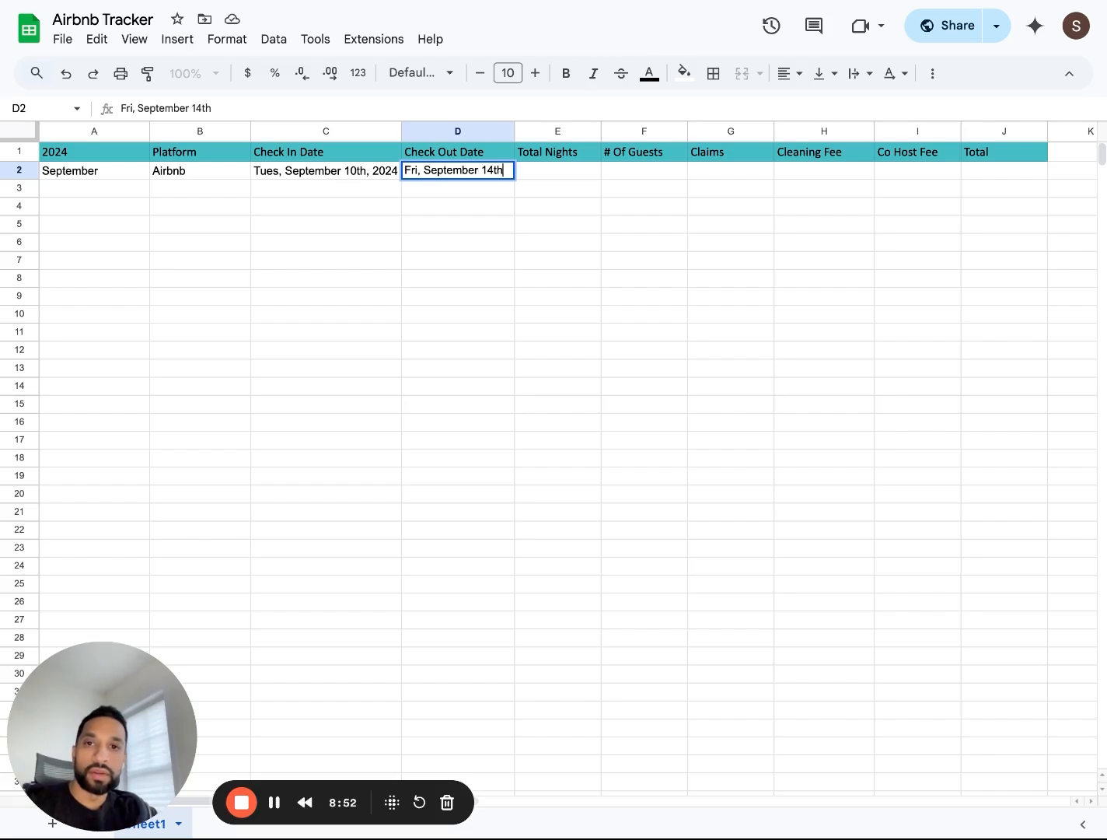
text(, 2024)
key(Tab)
Enter 4 total nights and 2 guests for the September booking, leaving Claims empty
text(4)
key(Tab)
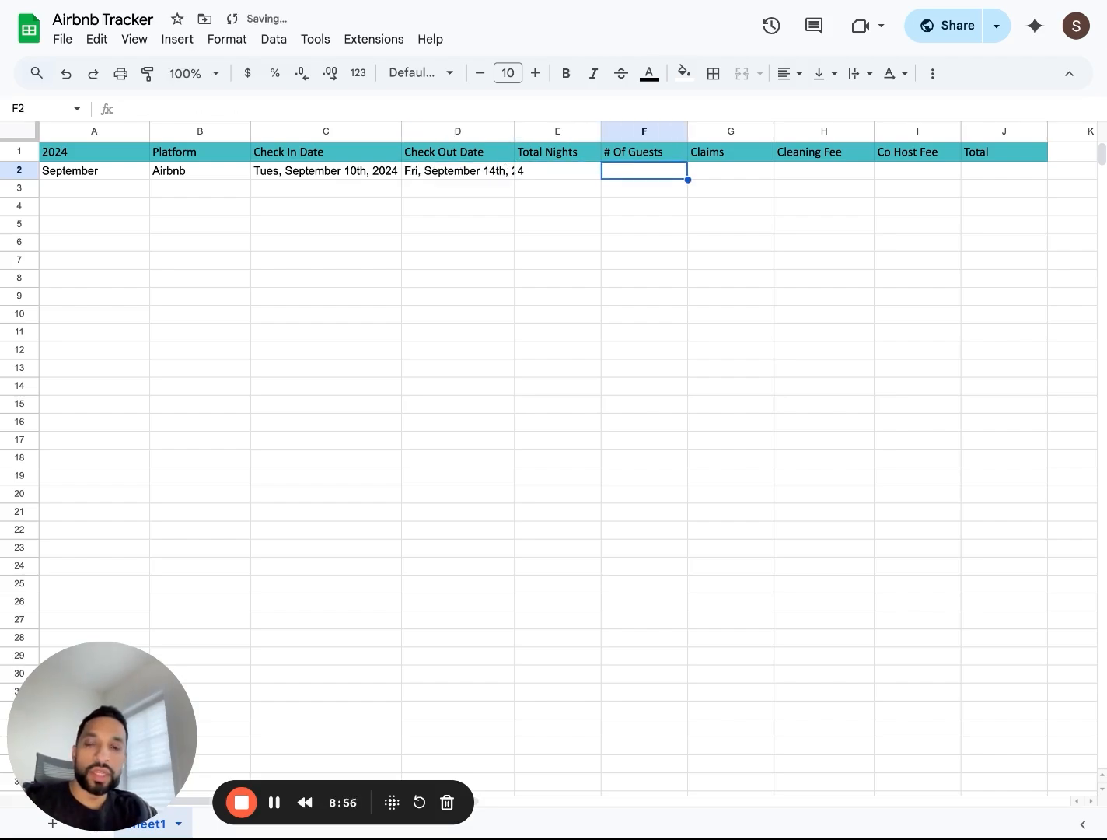
text(2)
key(Tab)
key(Tab)
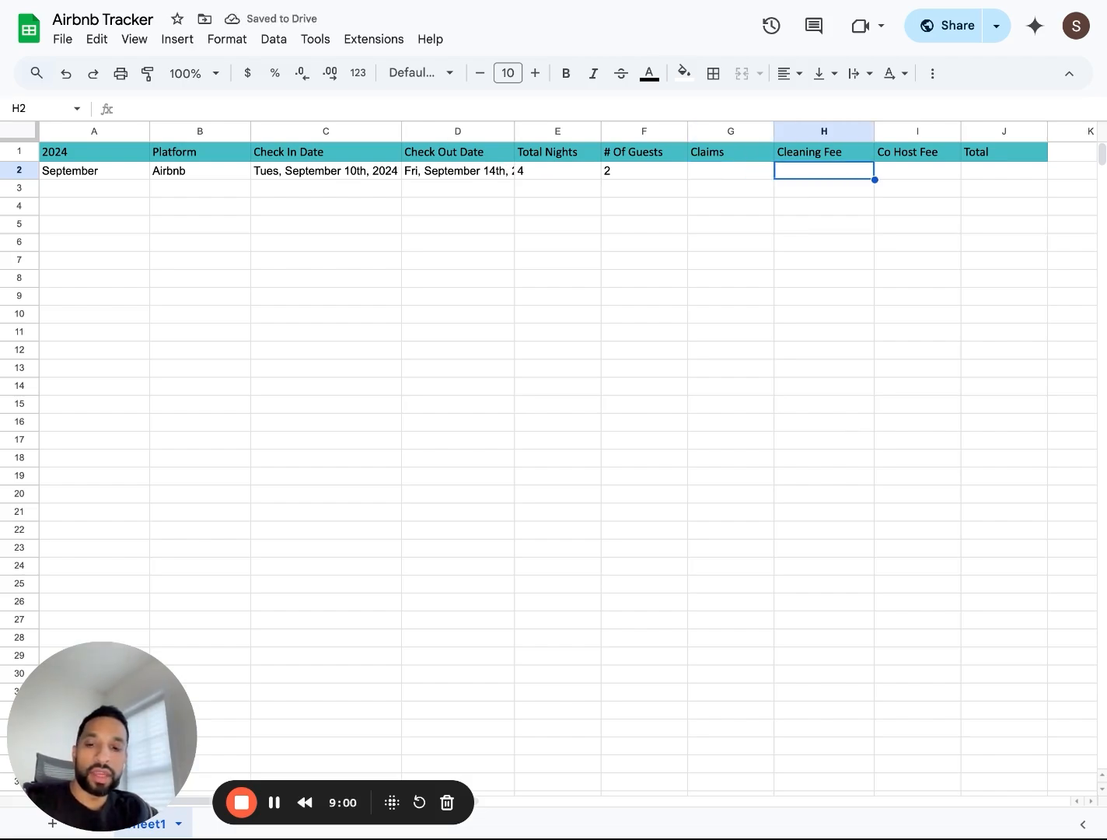
Enter a $100 cleaning fee and a $0 co-host fee for the September booking
text($100)
key(Tab)
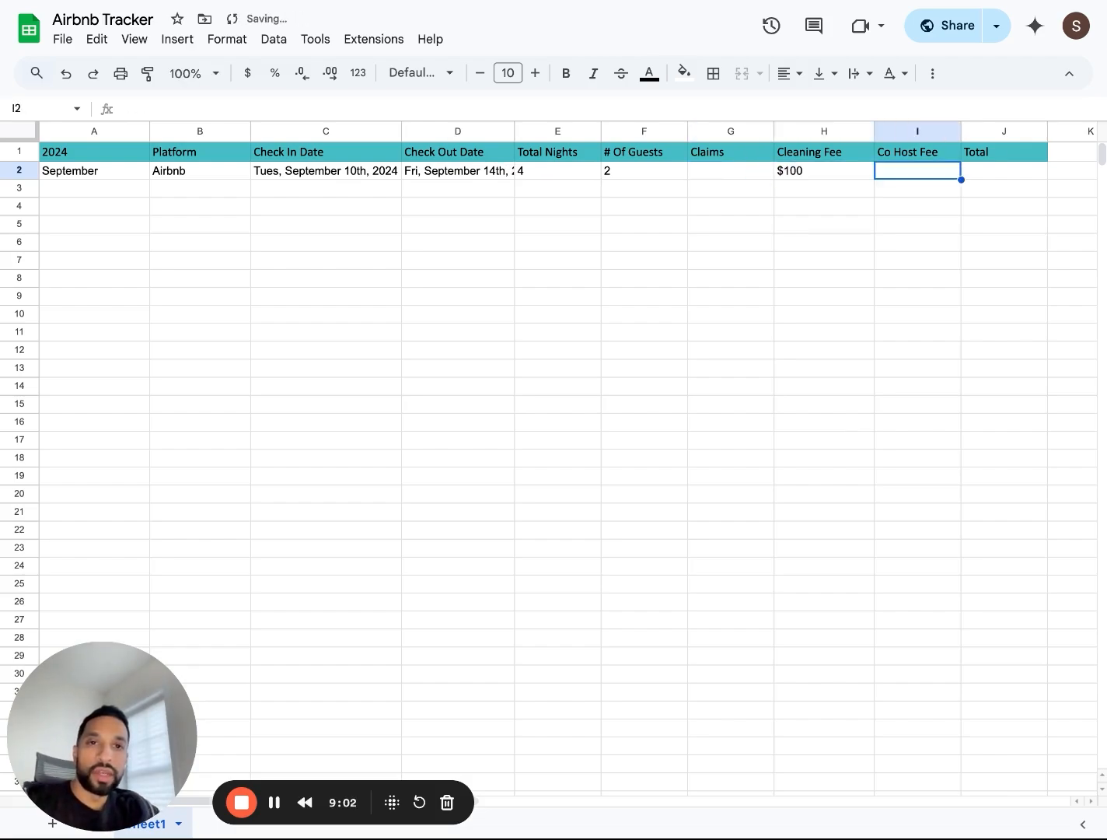
text(0)
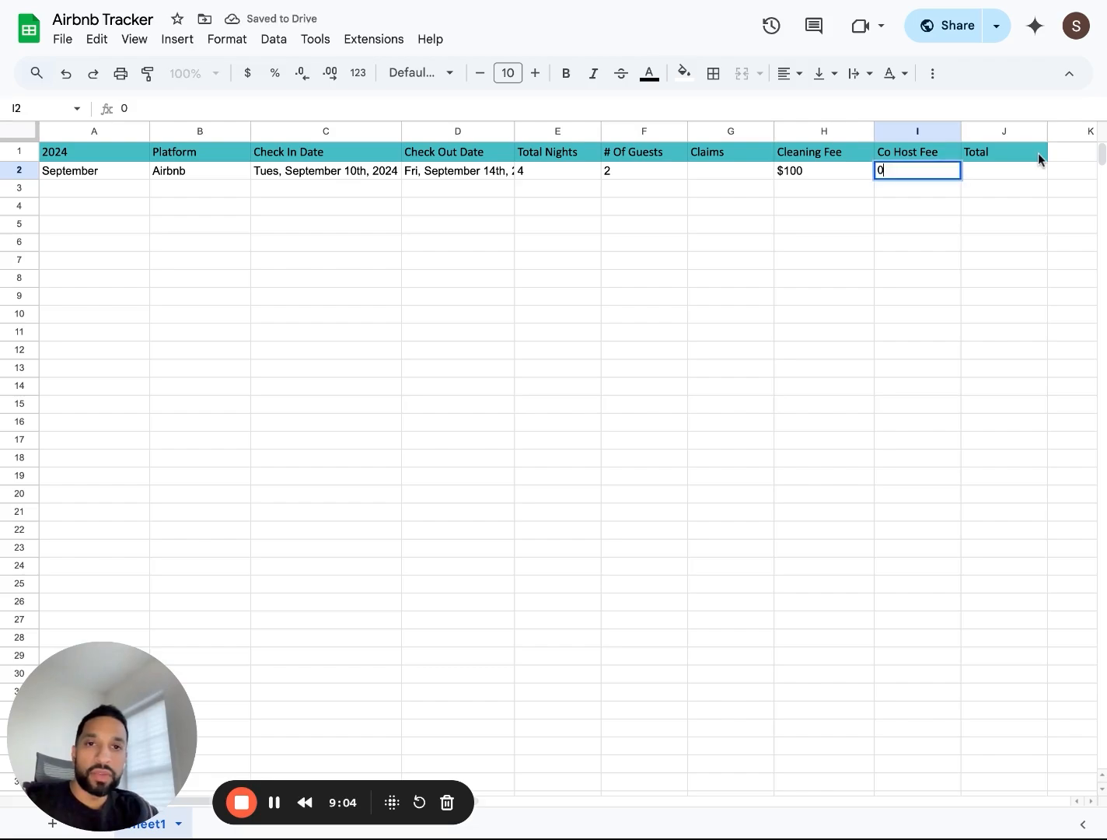
key(BackSpace)
text($0)
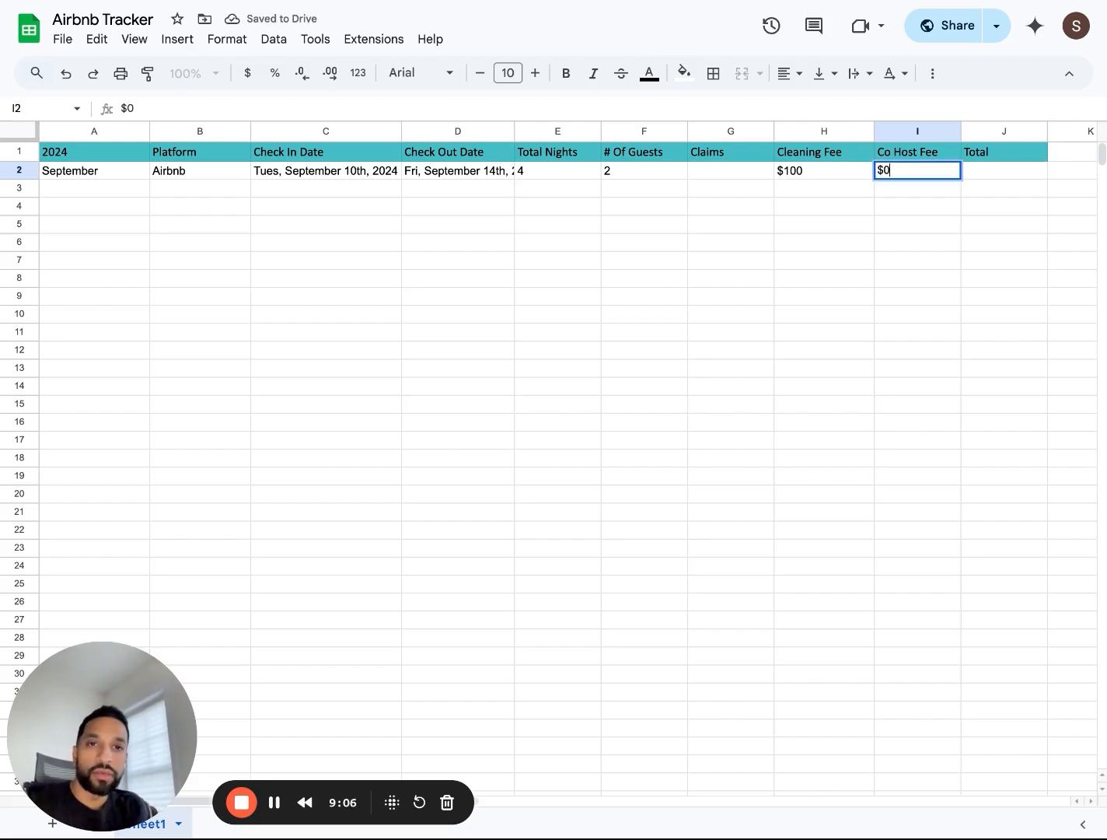
key(Tab)
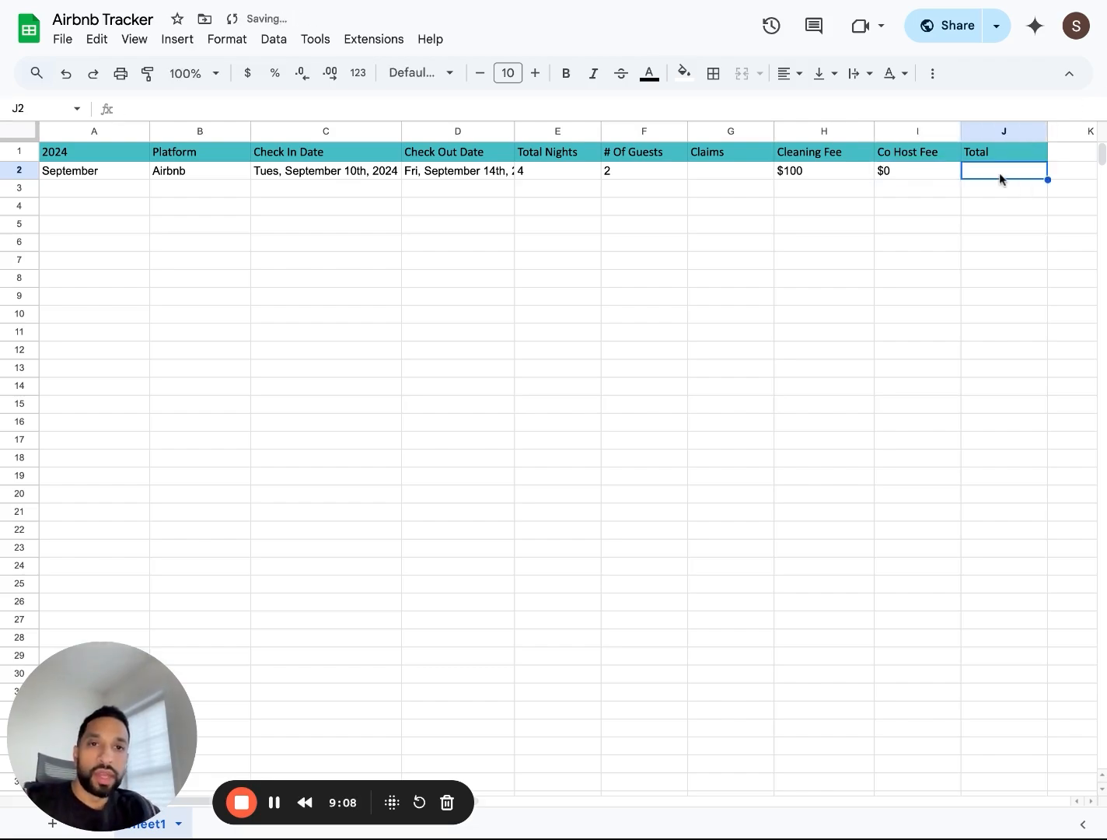
Enter $600 as the September booking's total and fit the Check Out Date column to its content
text($)
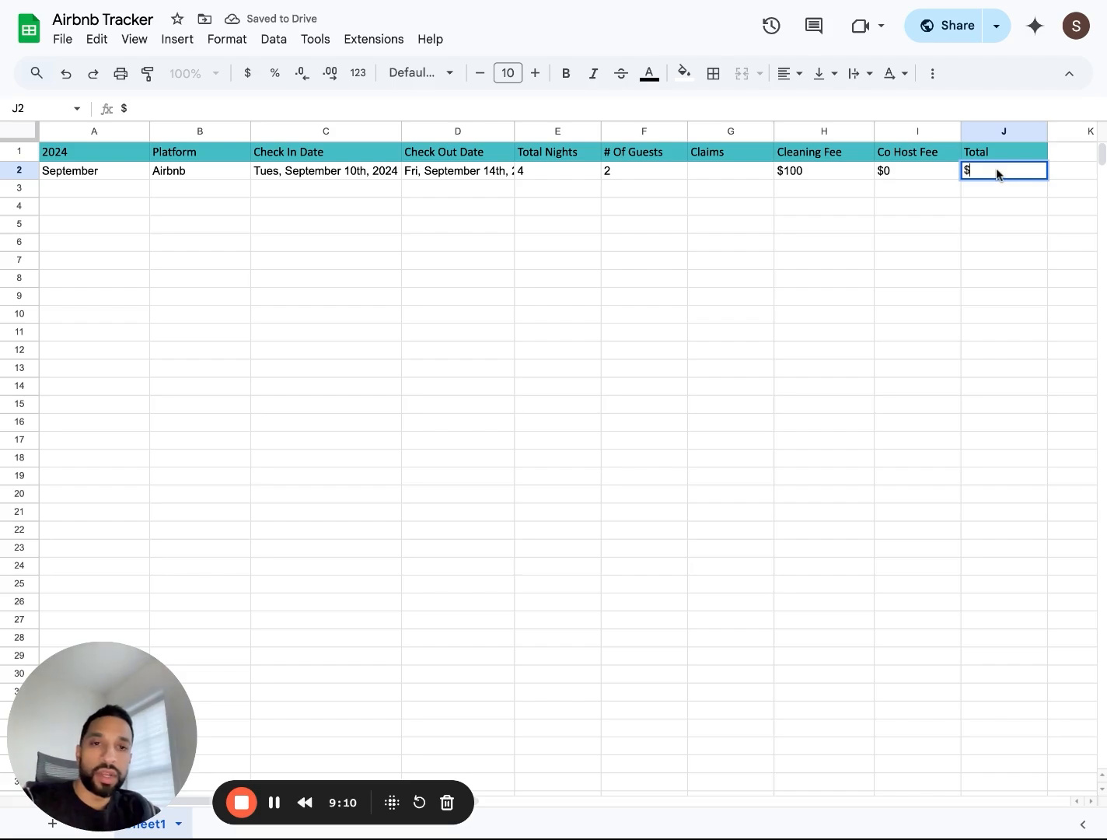
text(600)
key(Return)
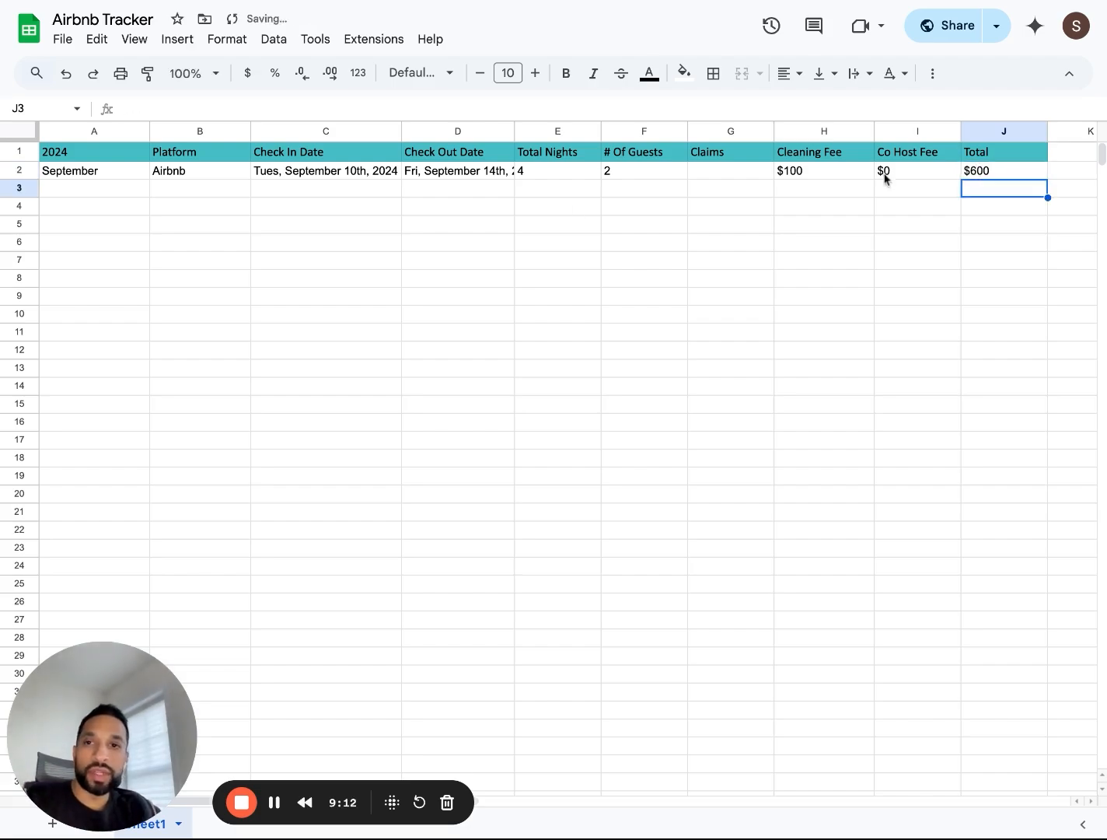
double_click(514, 130)
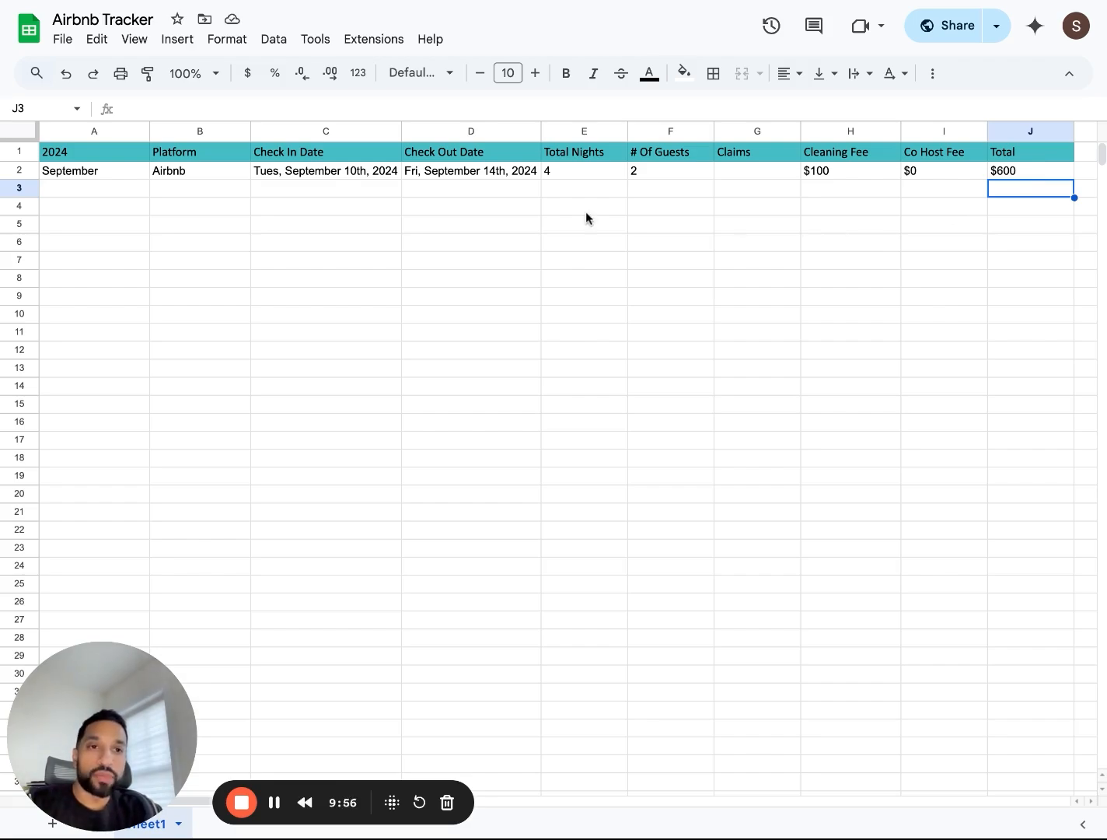
Insert a column directly before Total and give it the header Guest Feedback
click(865, 132)
click(1009, 135)
right_click(1004, 134)
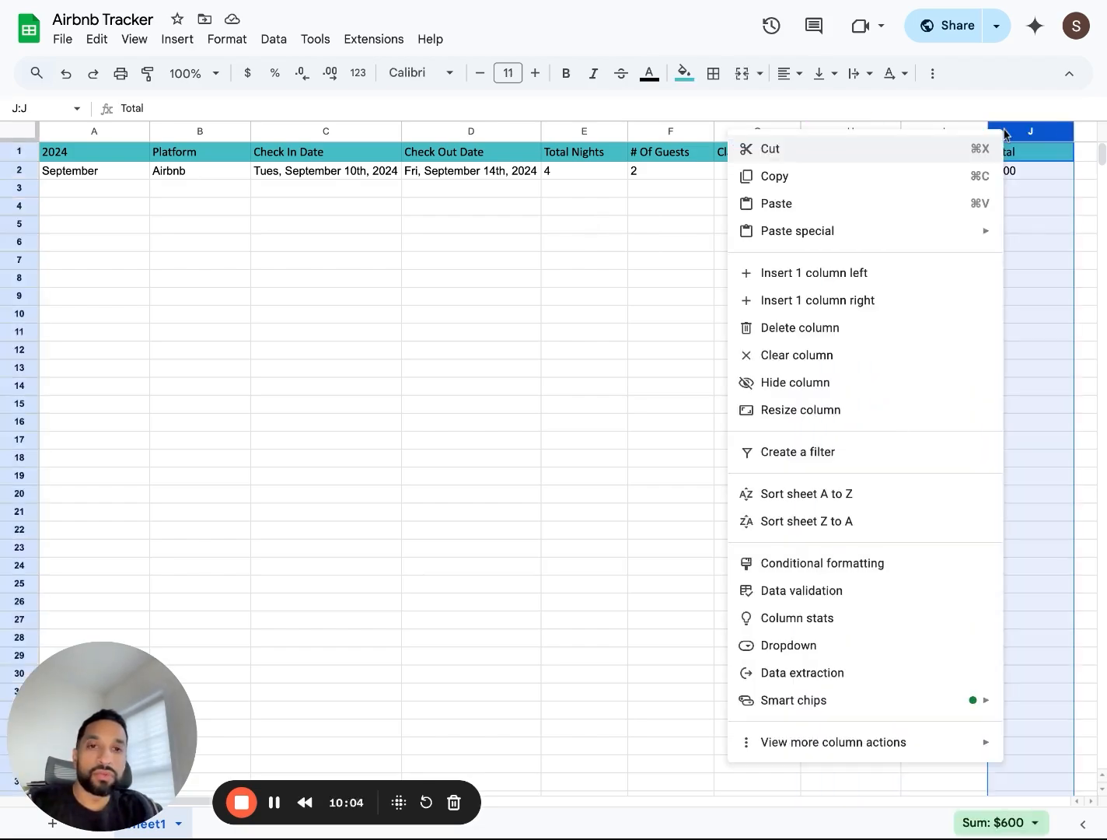
click(826, 276)
click(1011, 158)
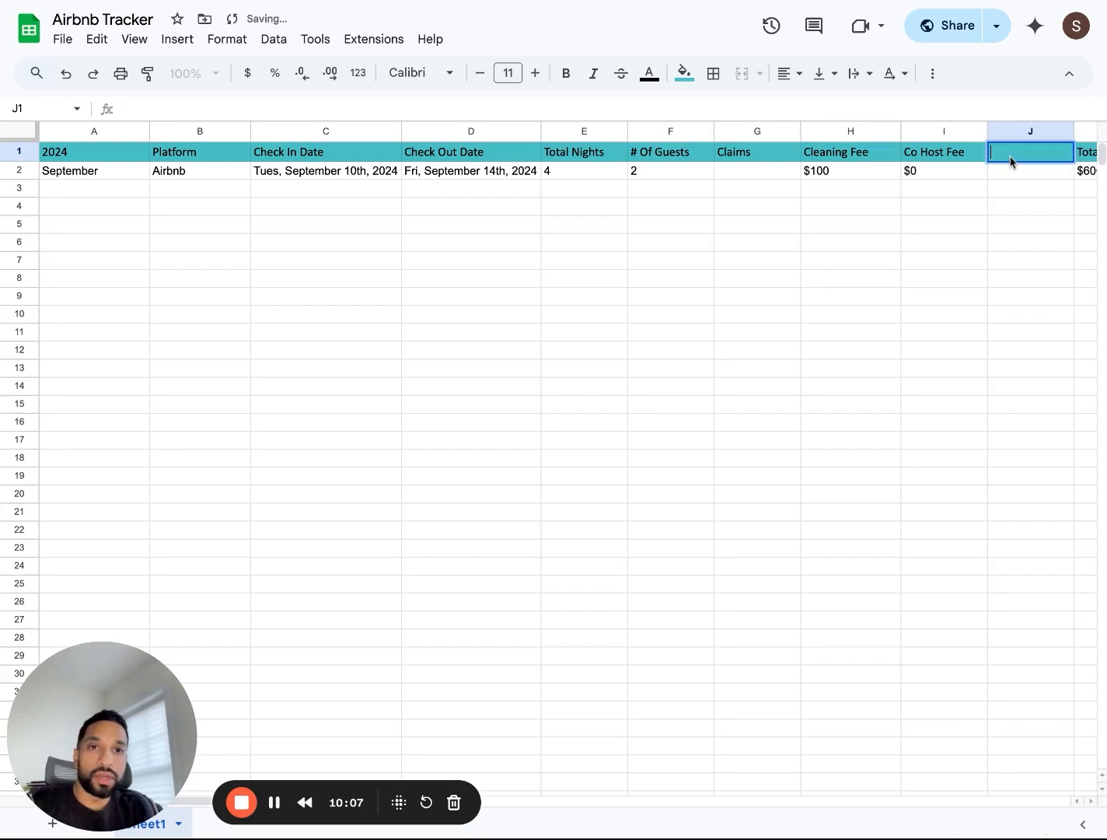
text(Guest Feedback)
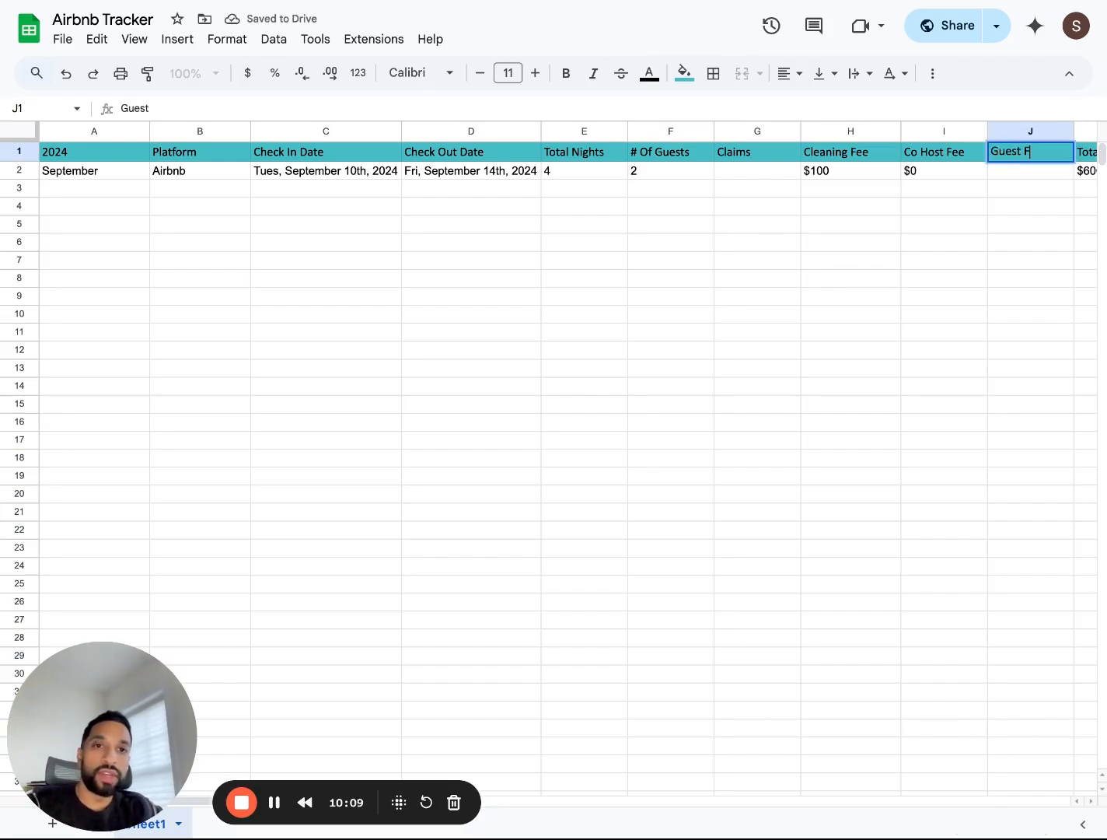
key(Tab)
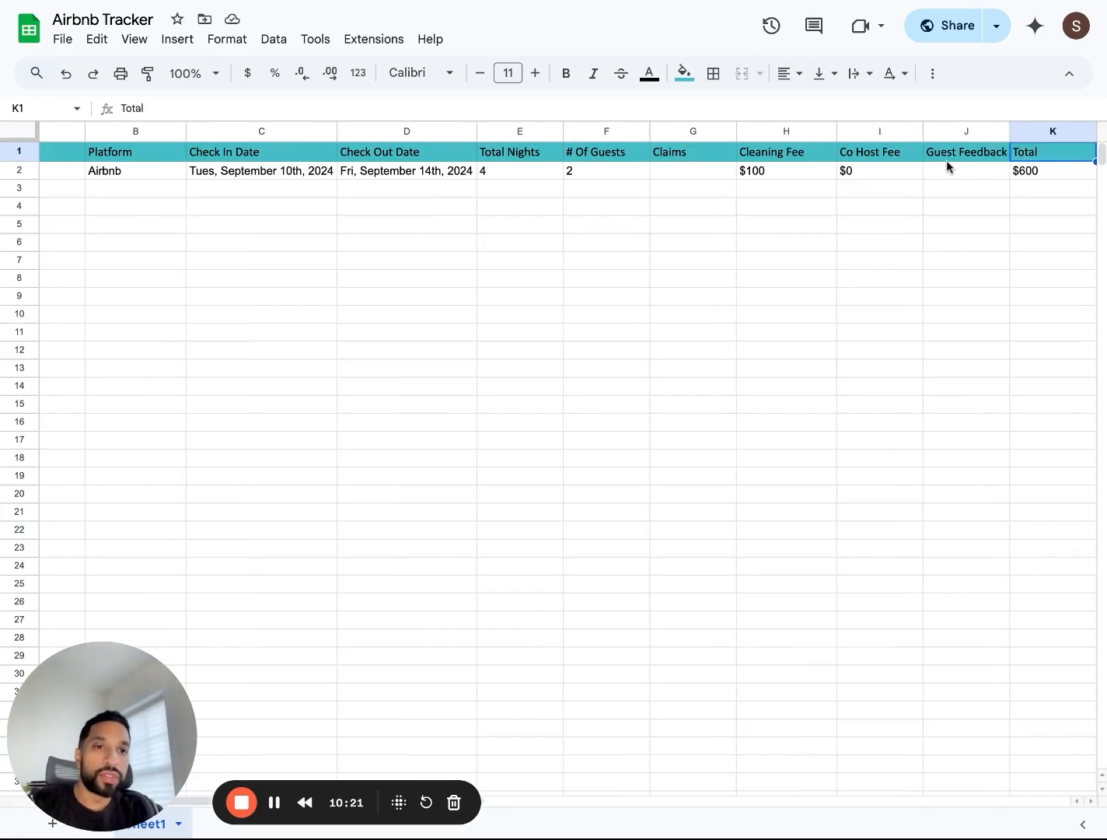